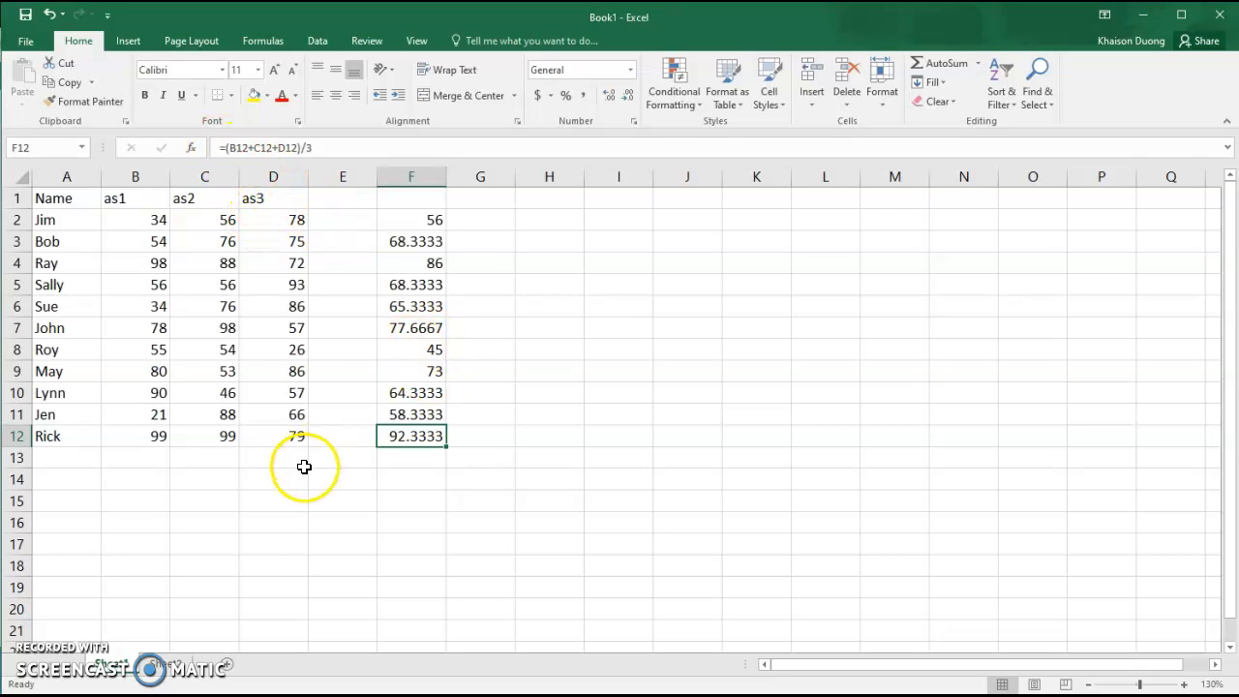
Select cell D14 and open Insert Function via More Functions in the Formulas AutoSum list.
{"action": "left_click", "coordinate": [277, 478]}
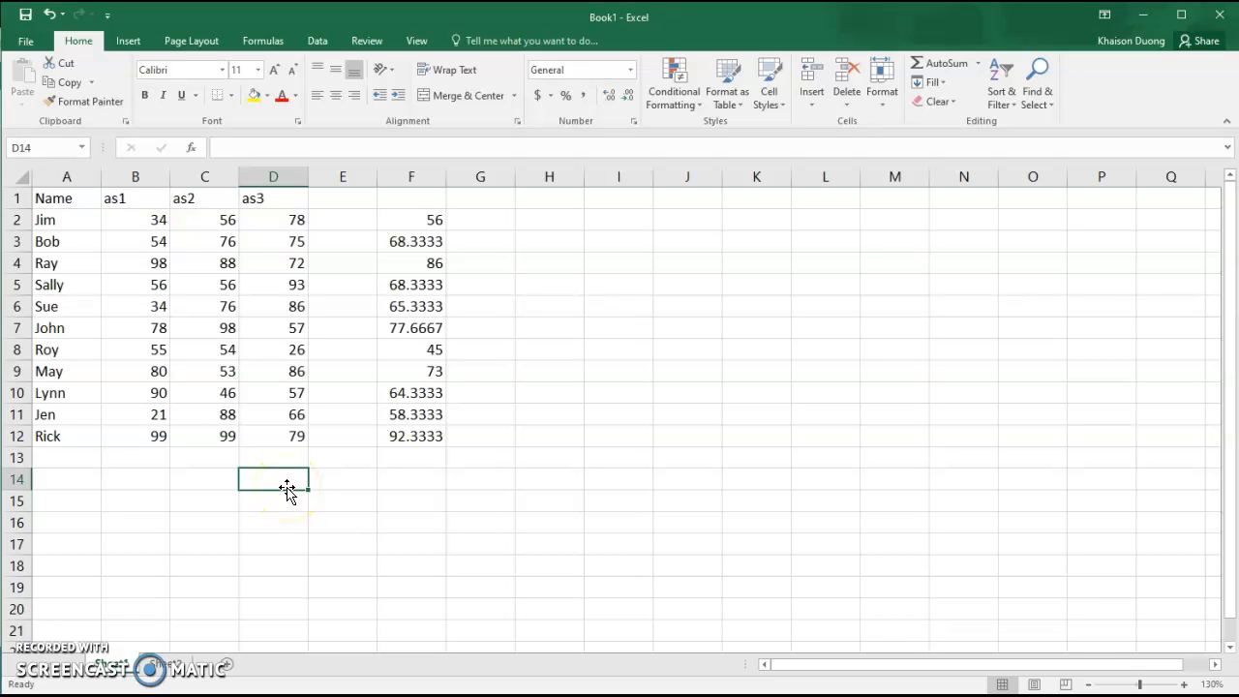
{"action": "left_click", "coordinate": [269, 44]}
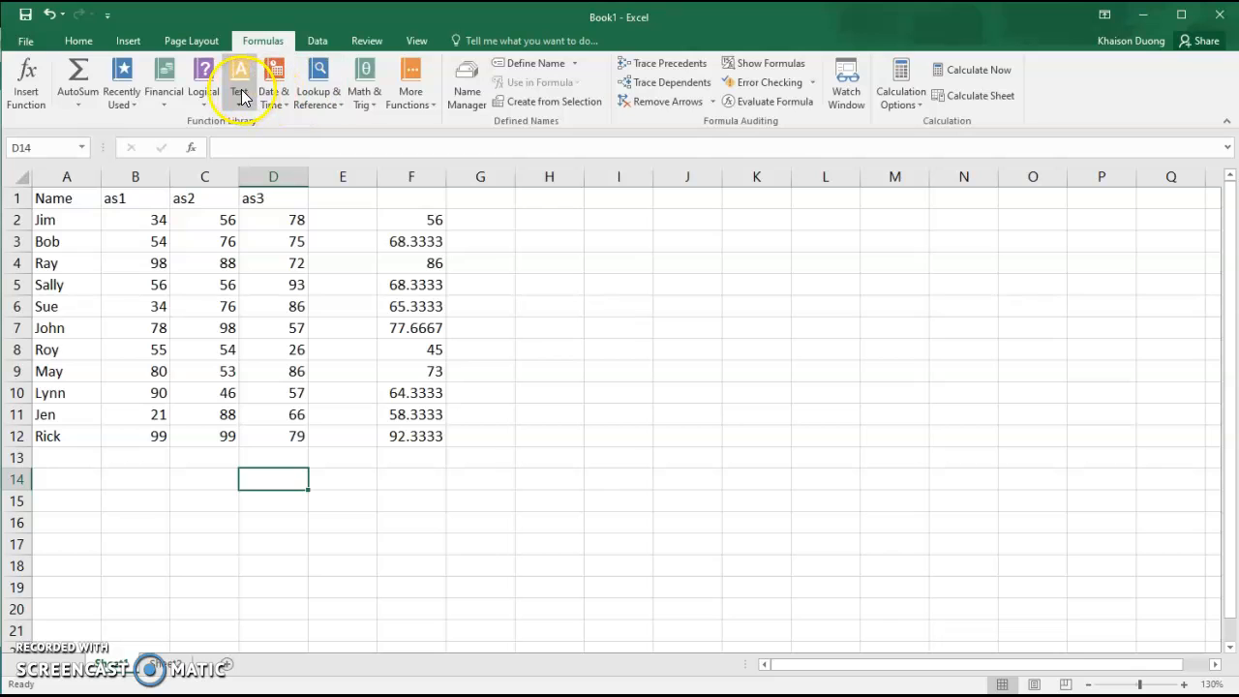
{"action": "left_click", "coordinate": [78, 106]}
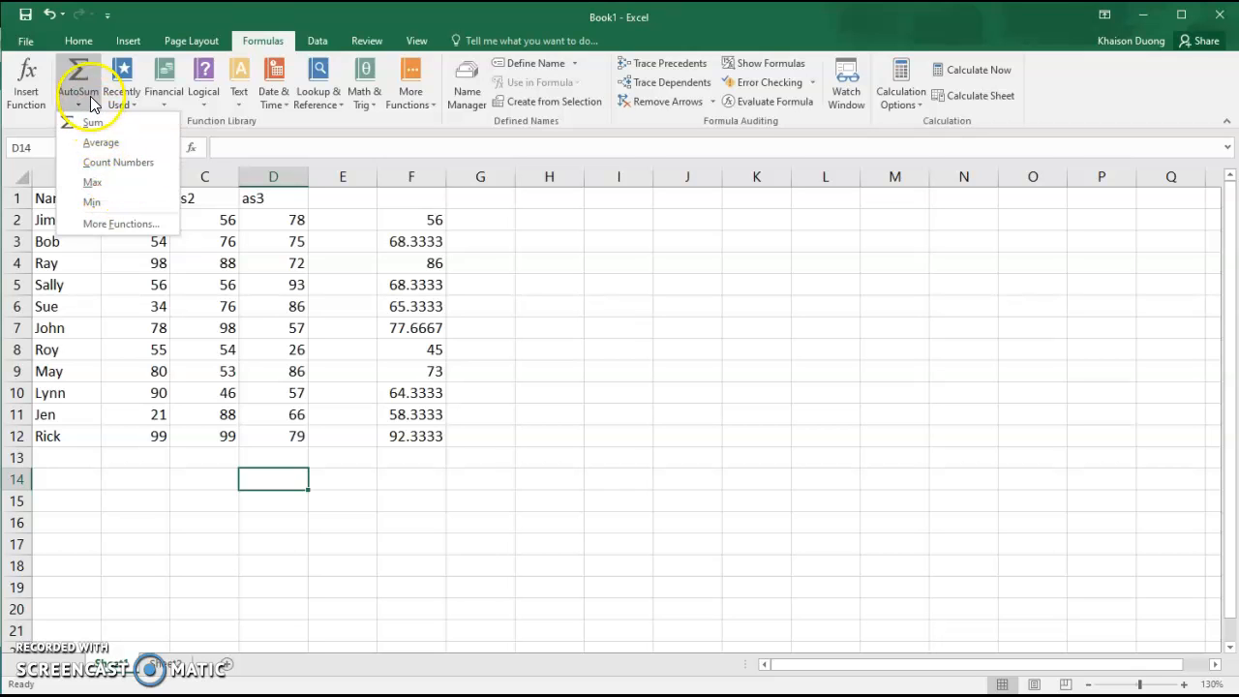
{"action": "left_click", "coordinate": [23, 87]}
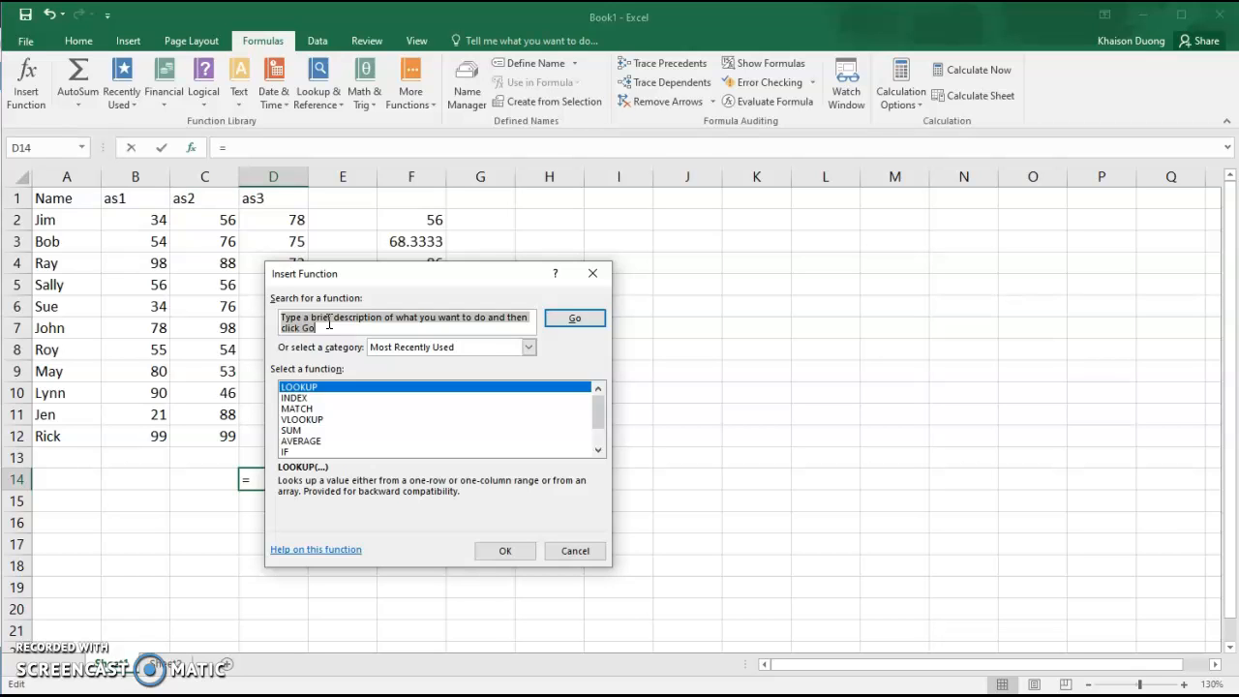
Search Insert Function for 'count' and select COUNT in the results.
{"action": "type", "text": "con"}
{"action": "key", "text": "BackSpace"}
{"action": "type", "text": "unt"}
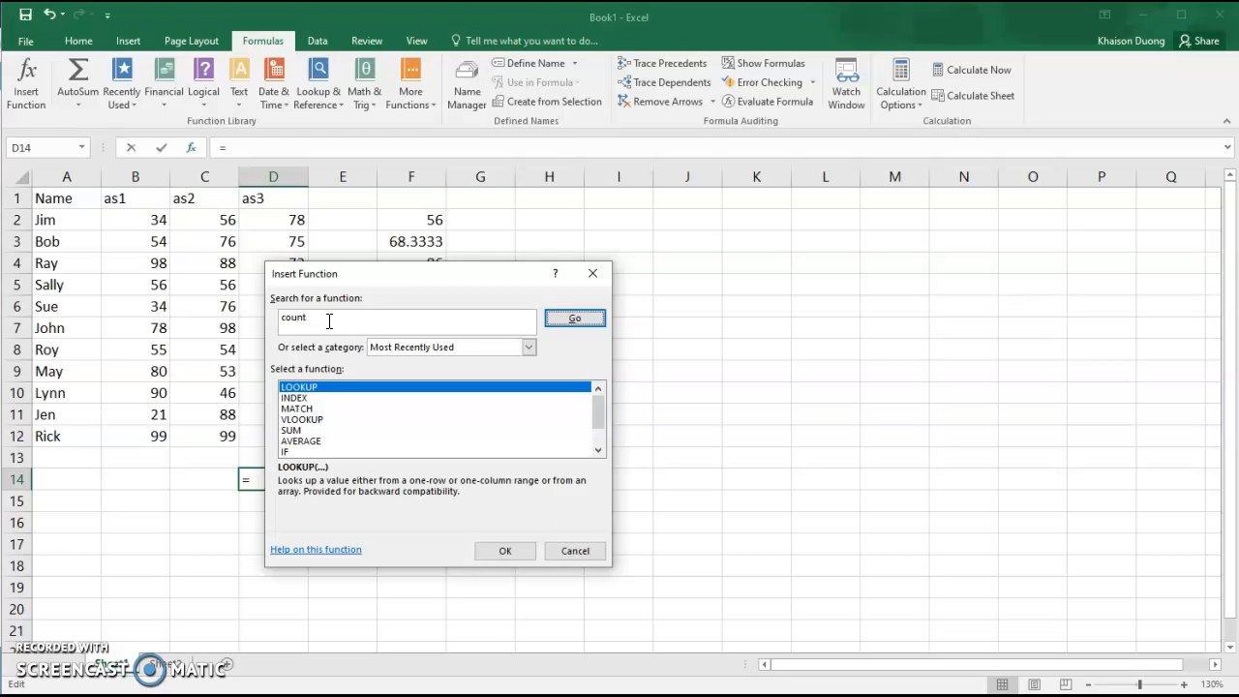
{"action": "key", "text": "Return"}
{"action": "left_click", "coordinate": [305, 390]}
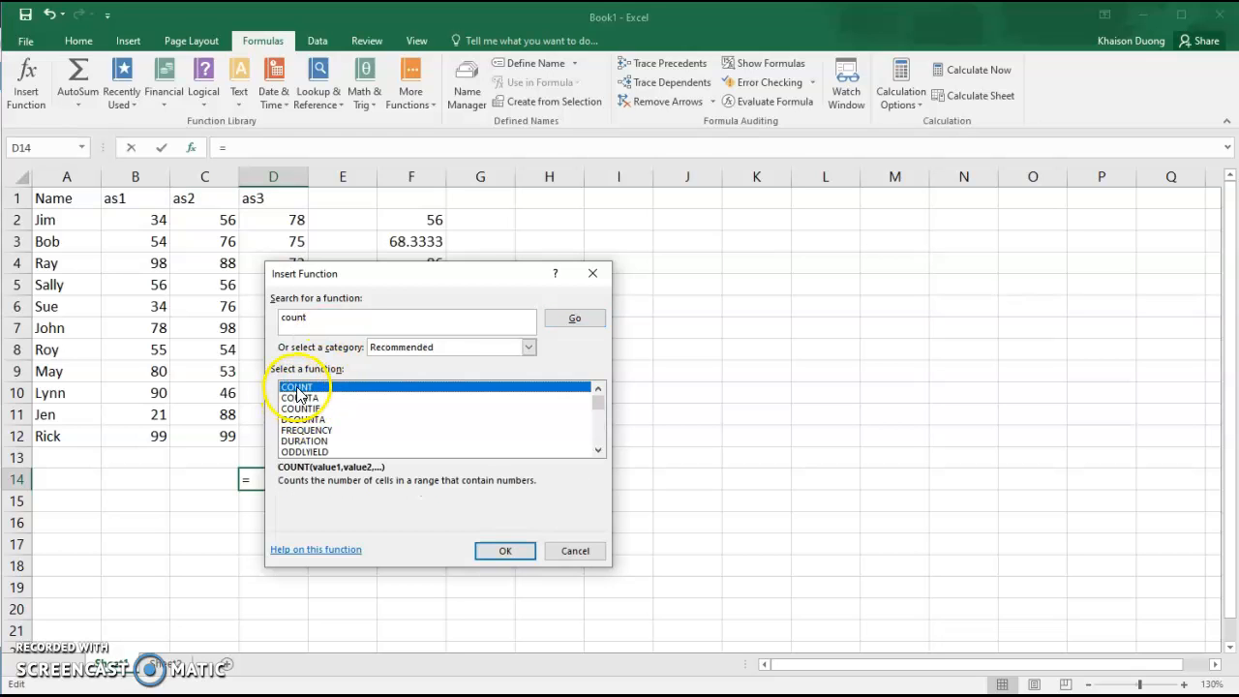
Search 'count names of student', read the AVERAGEIFS and COUNTA descriptions, then cancel.
{"action": "left_click", "coordinate": [332, 317]}
{"action": "left_click_drag", "start_coordinate": [332, 318], "coordinate": [262, 319]}
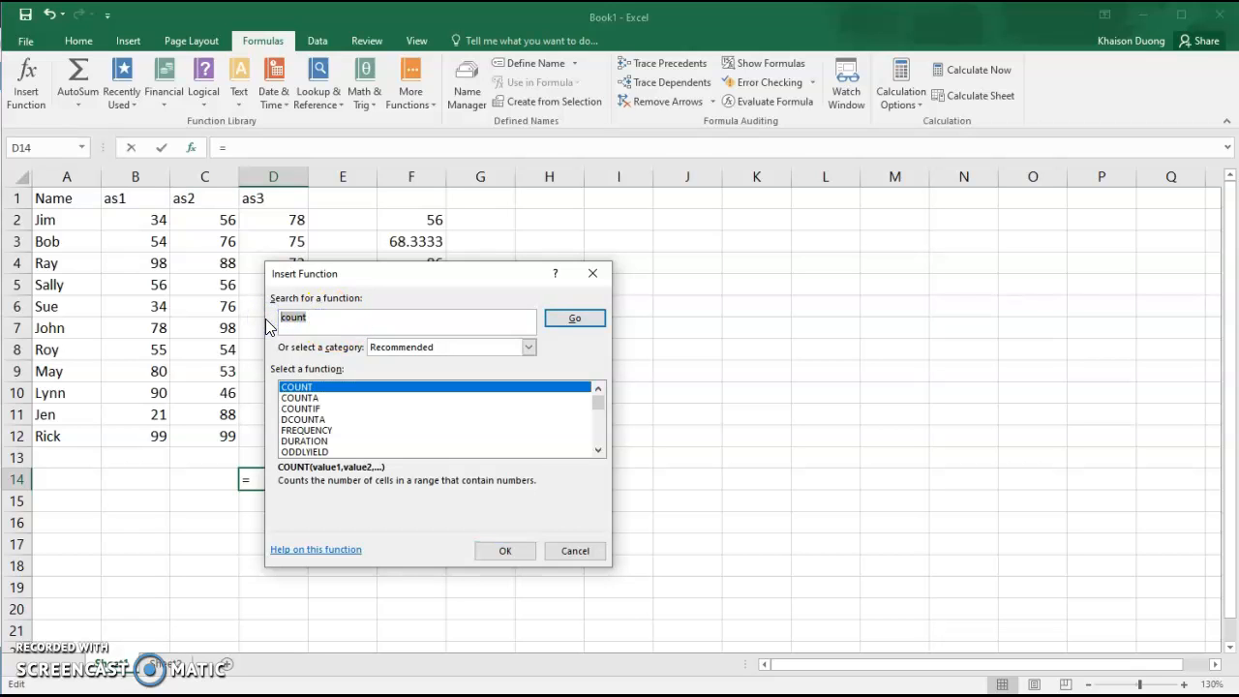
{"action": "type", "text": "count names of student"}
{"action": "left_click", "coordinate": [571, 325]}
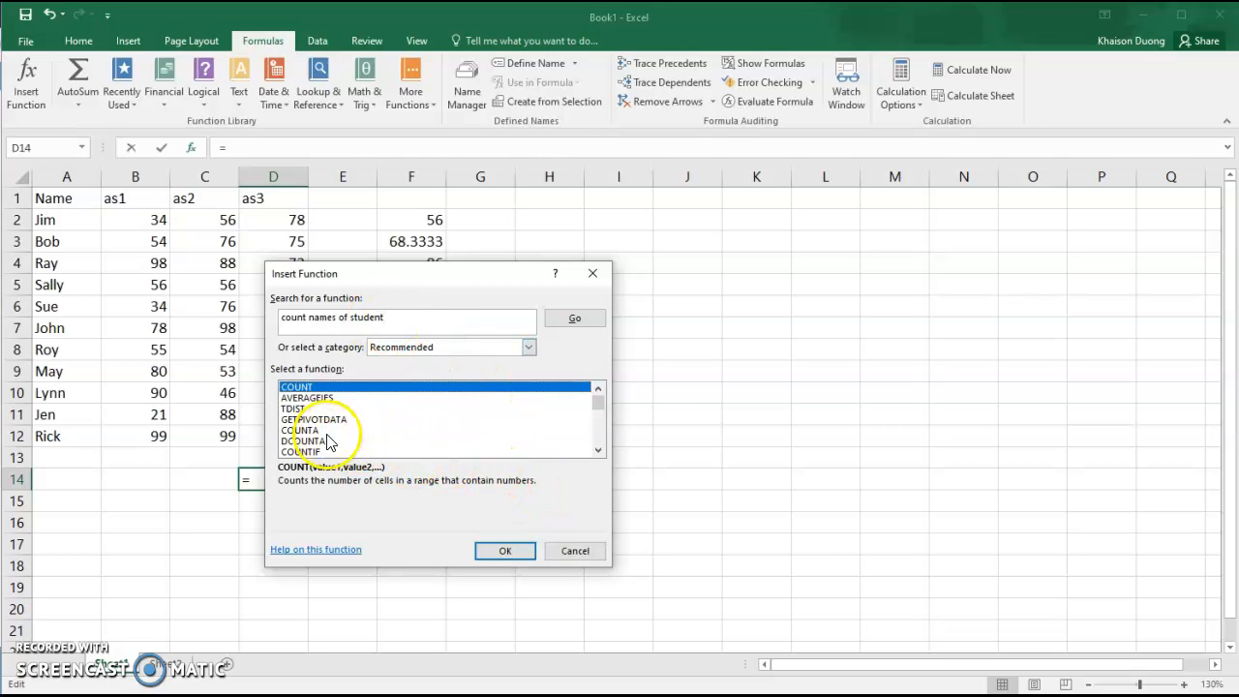
{"action": "left_click", "coordinate": [307, 398]}
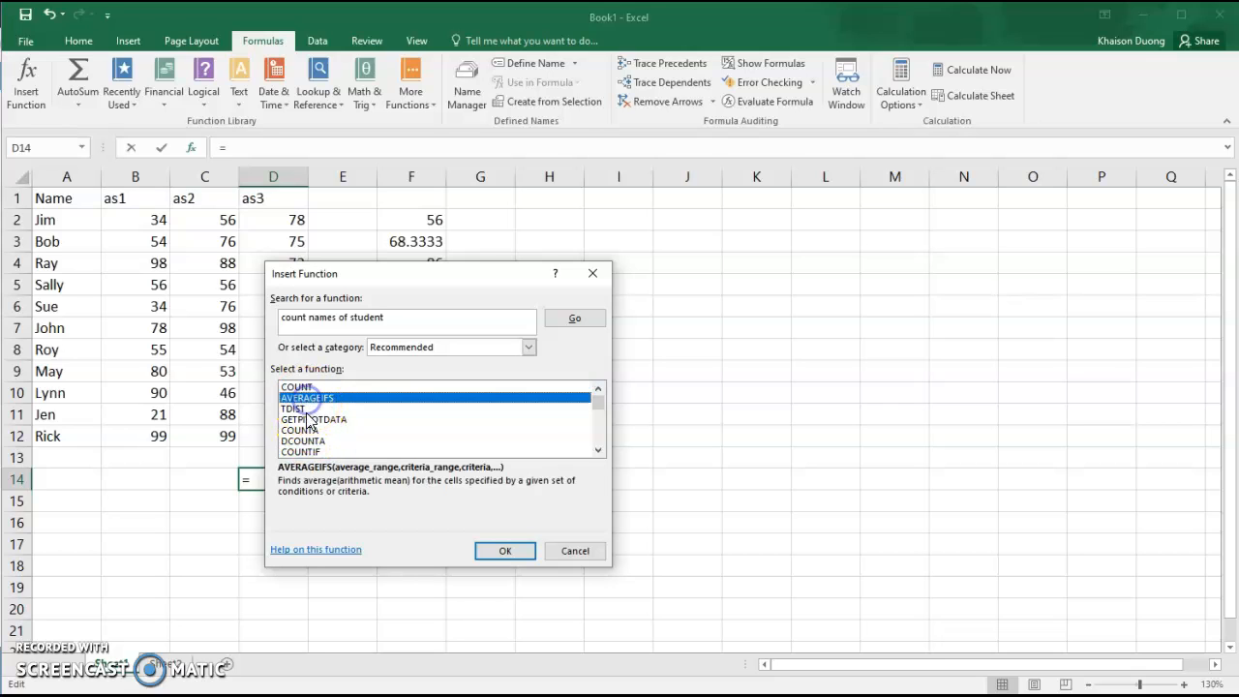
{"action": "left_click", "coordinate": [308, 431]}
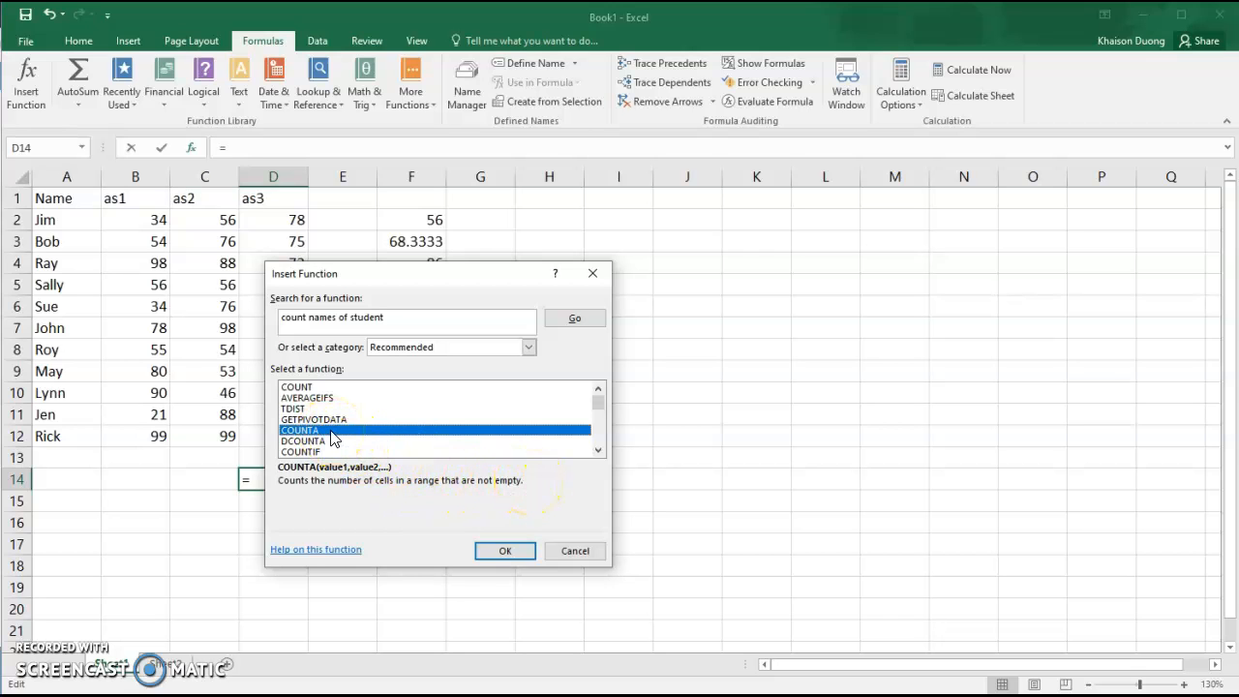
{"action": "left_click", "coordinate": [578, 552]}
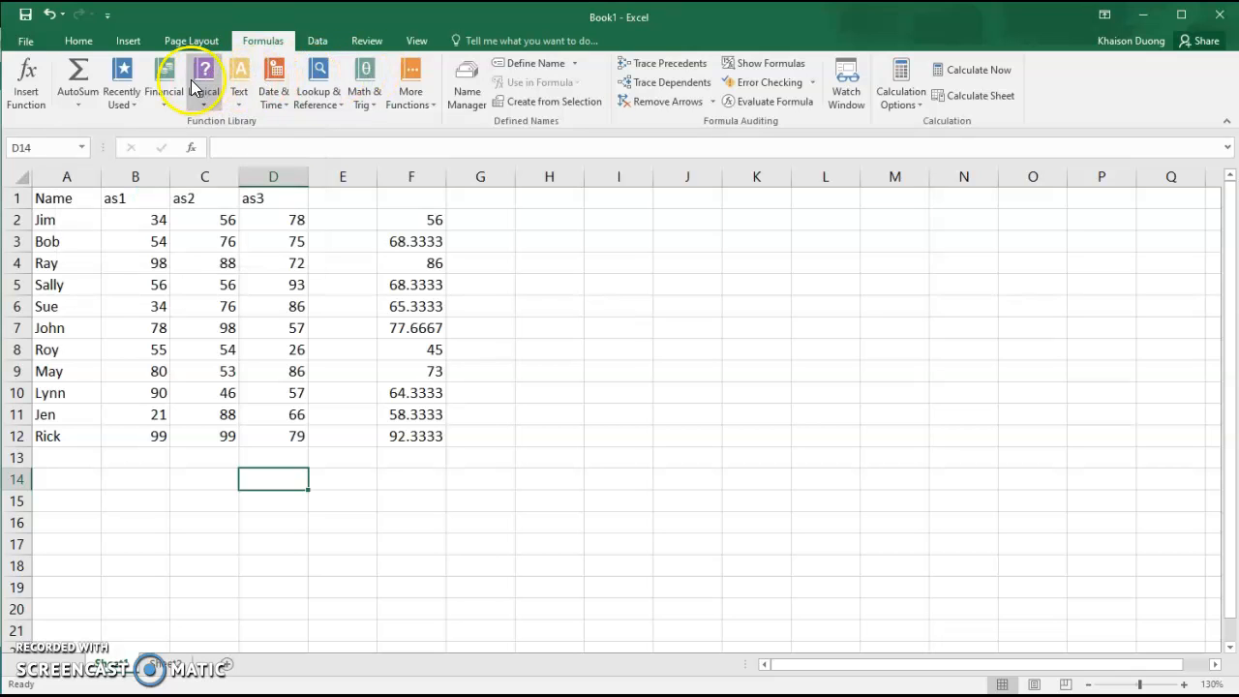
Insert an AutoSum Sum formula over column D into D14 from the Home tab.
{"action": "left_click", "coordinate": [79, 44]}
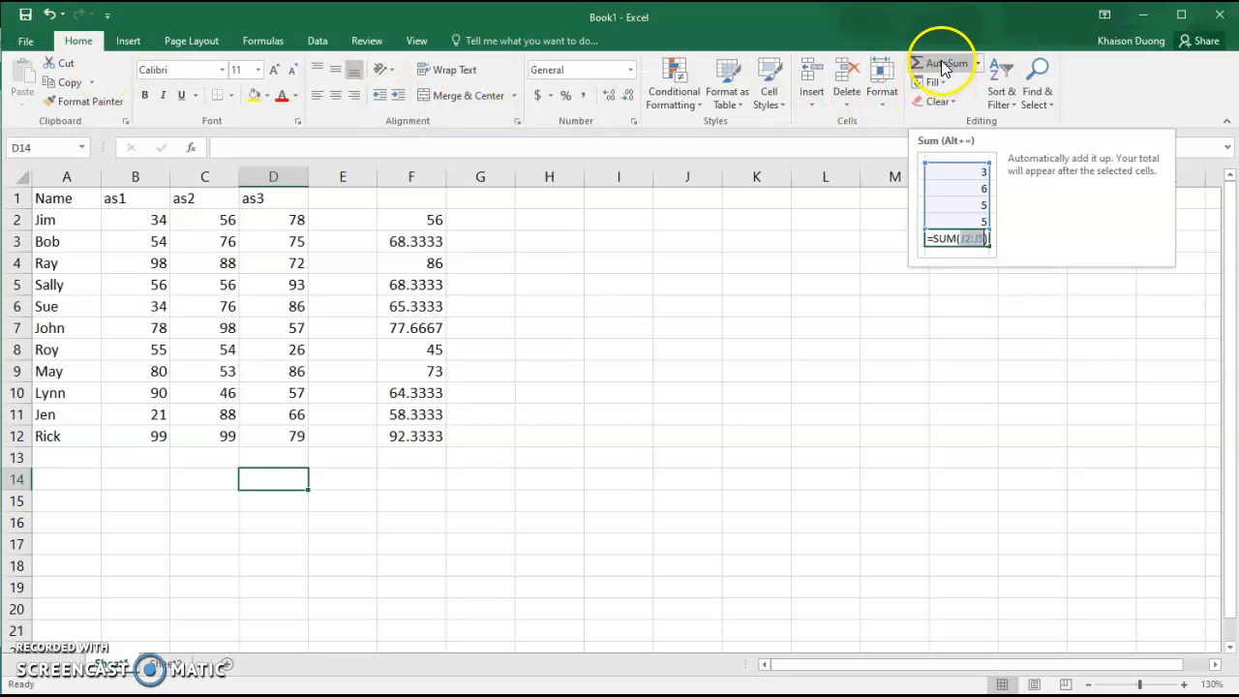
{"action": "left_click", "coordinate": [979, 64]}
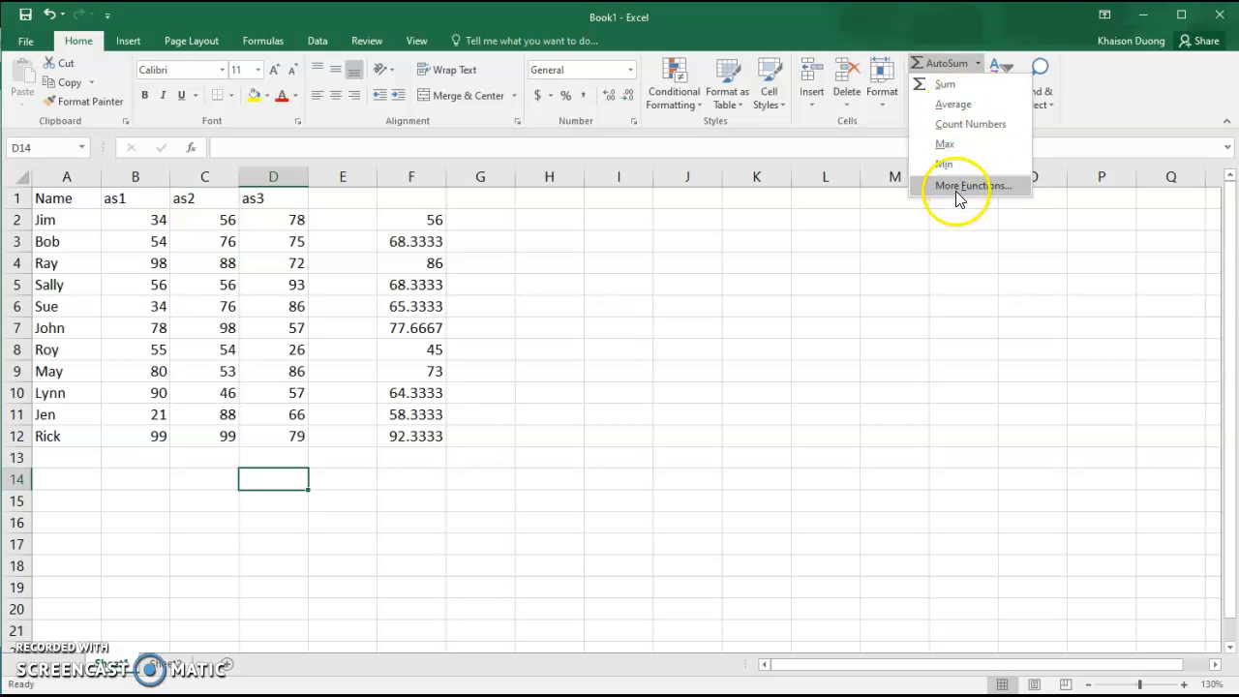
{"action": "left_click", "coordinate": [947, 60]}
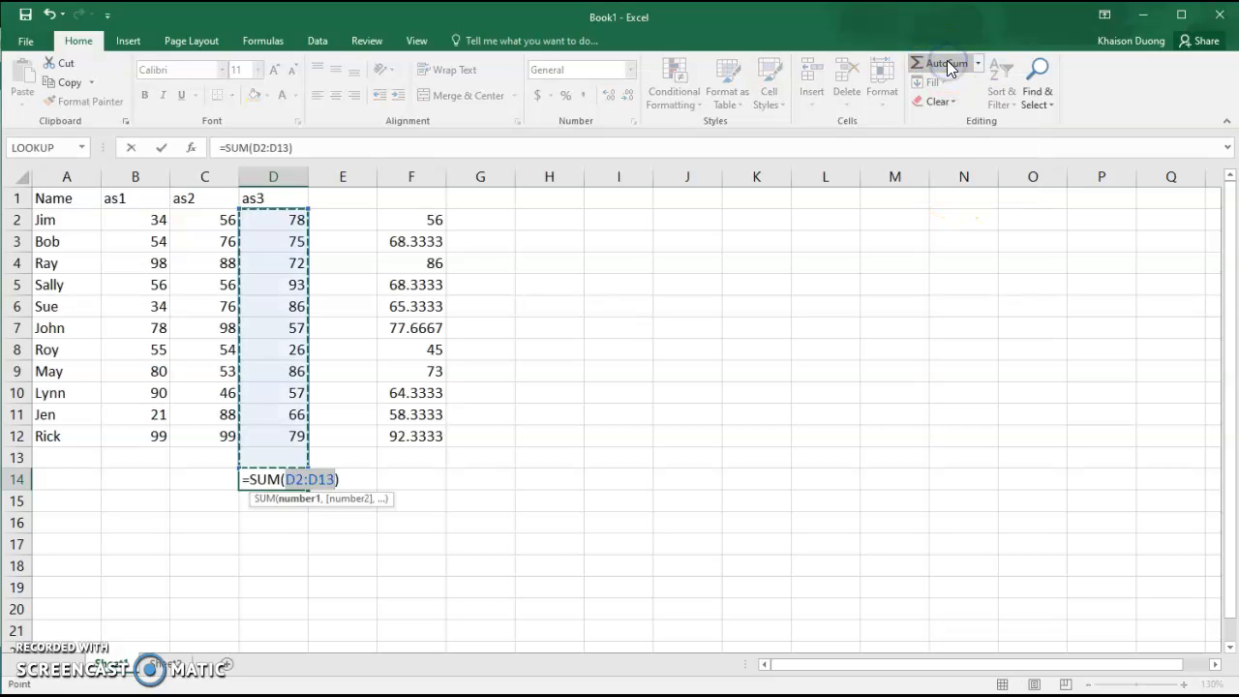
{"action": "left_click", "coordinate": [949, 62]}
Set D14's SUM range to D2:D12, confirm to get 775, then review the formula.
{"action": "left_click", "coordinate": [291, 222]}
{"action": "left_click_drag", "start_coordinate": [291, 222], "coordinate": [289, 416]}
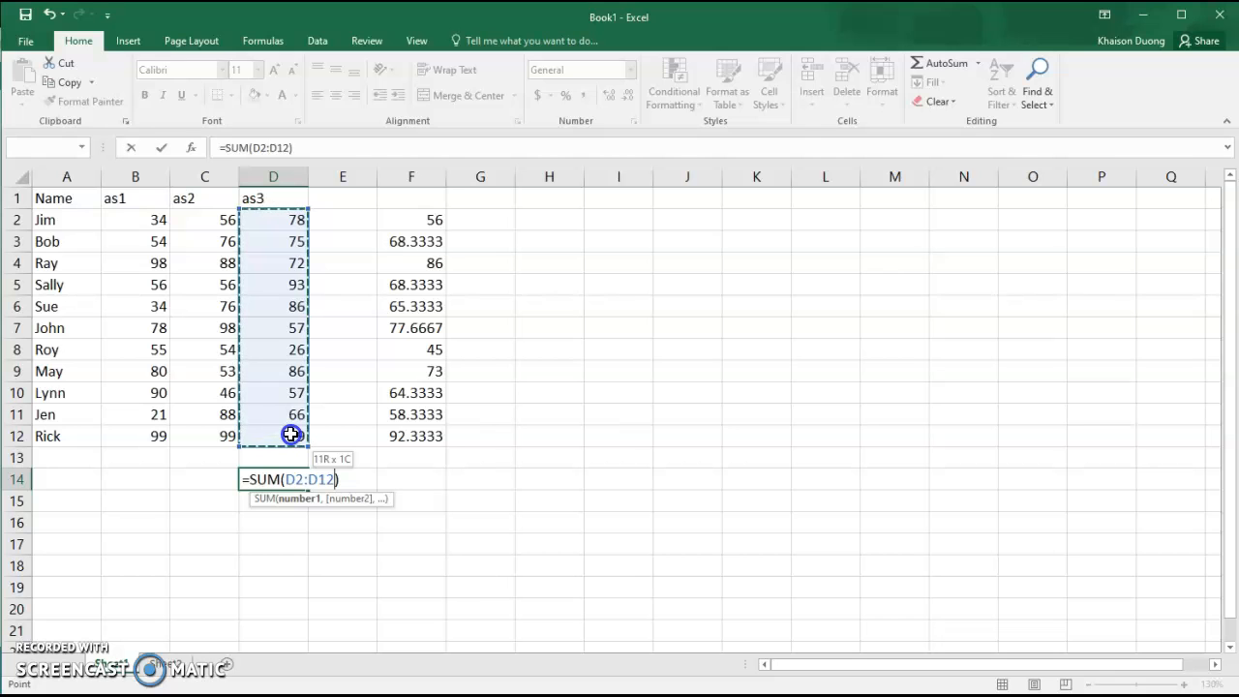
{"action": "left_click_drag", "start_coordinate": [292, 433], "coordinate": [292, 434]}
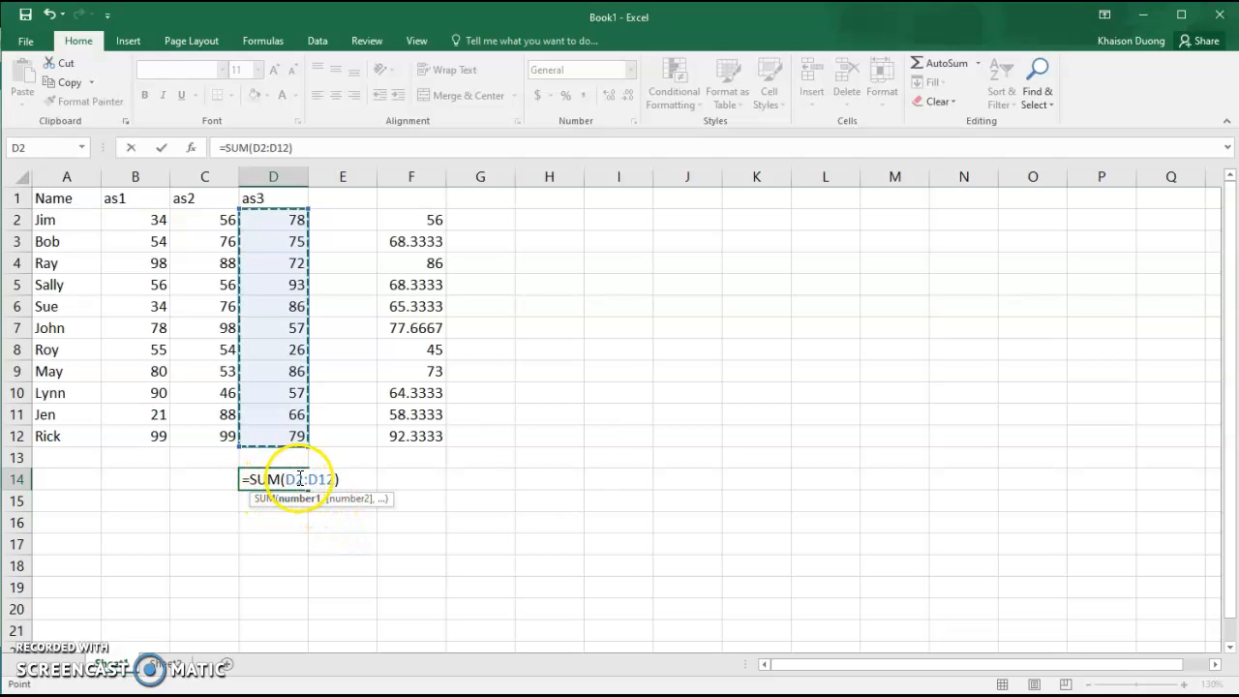
{"action": "type", "text": ")"}
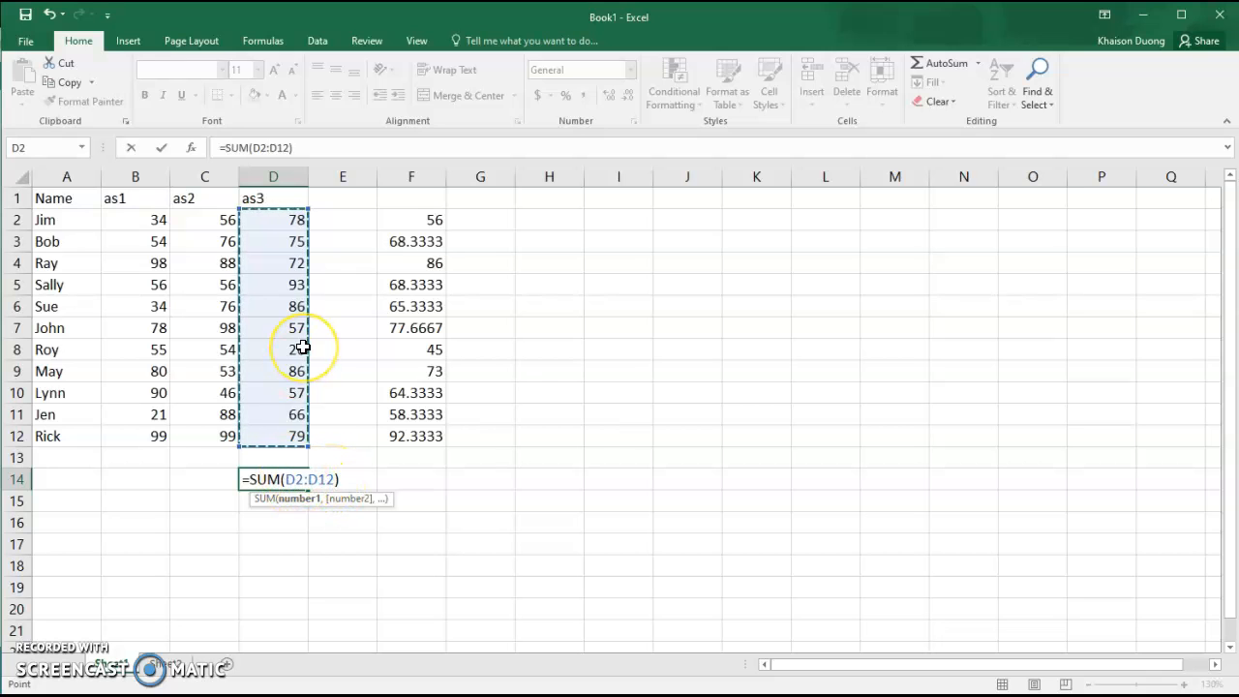
{"action": "key", "text": "Return"}
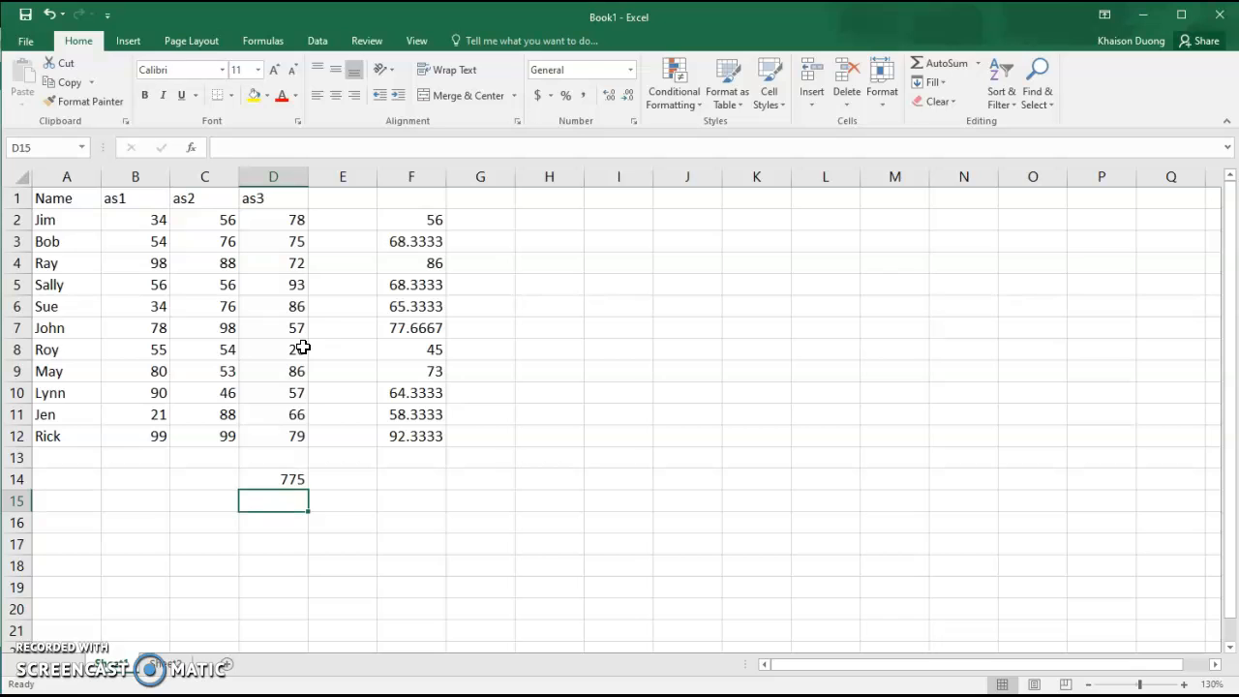
{"action": "left_click", "coordinate": [293, 479]}
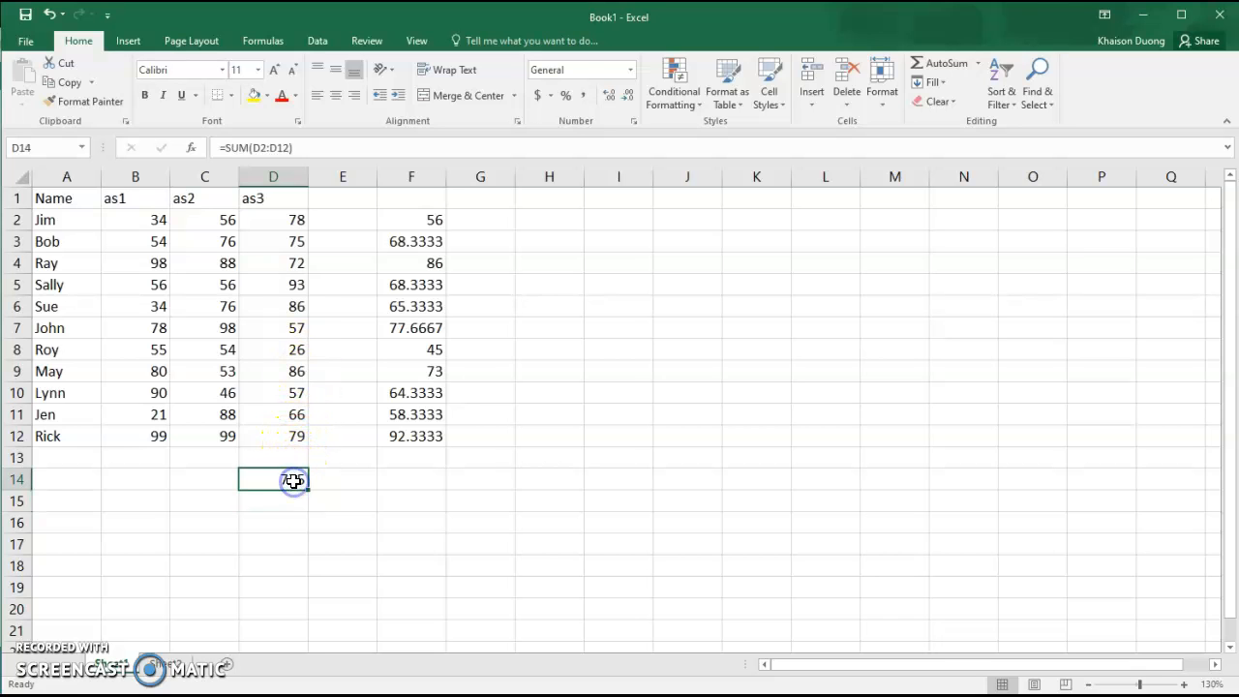
{"action": "left_click", "coordinate": [276, 147]}
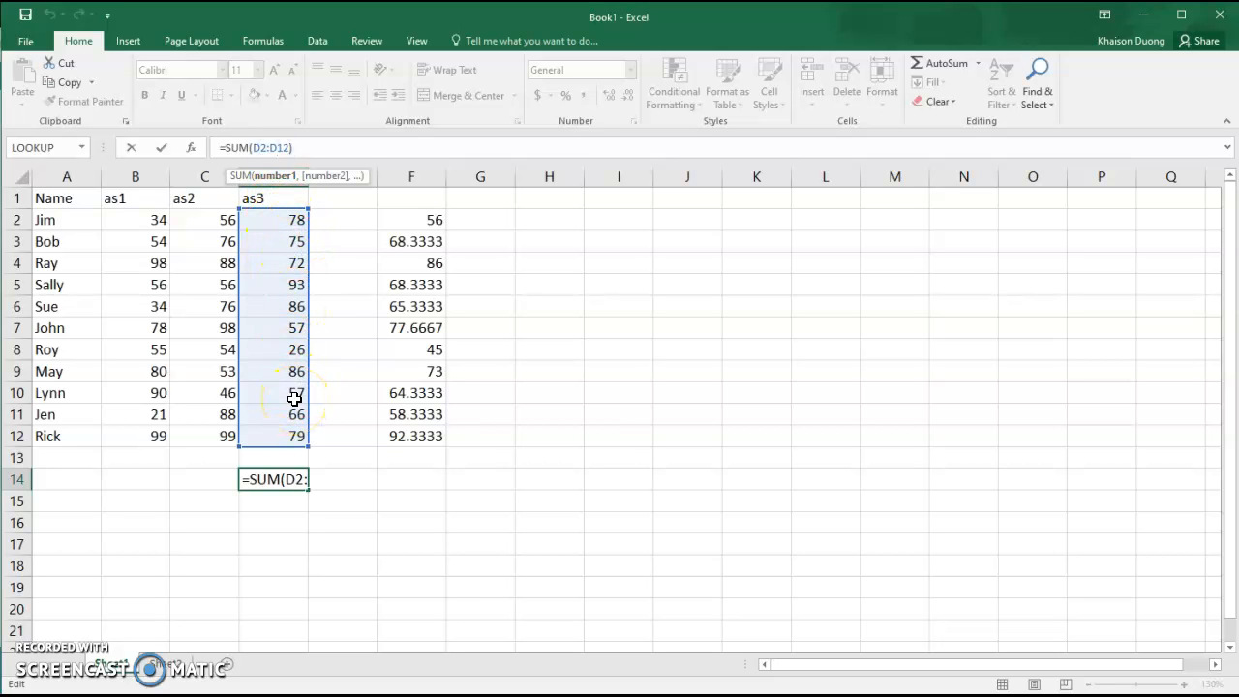
{"action": "left_click", "coordinate": [398, 511]}
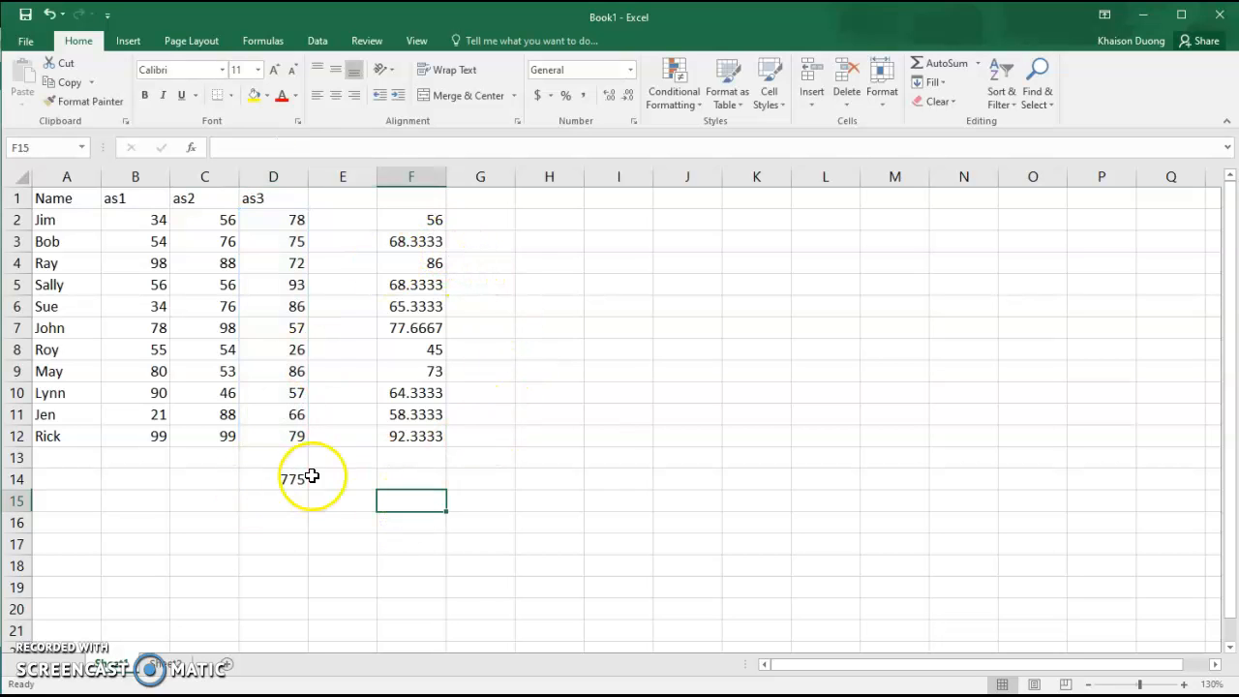
Enter =AVERAGE(B2:D2) in G2, giving 56.
{"action": "left_click", "coordinate": [427, 223]}
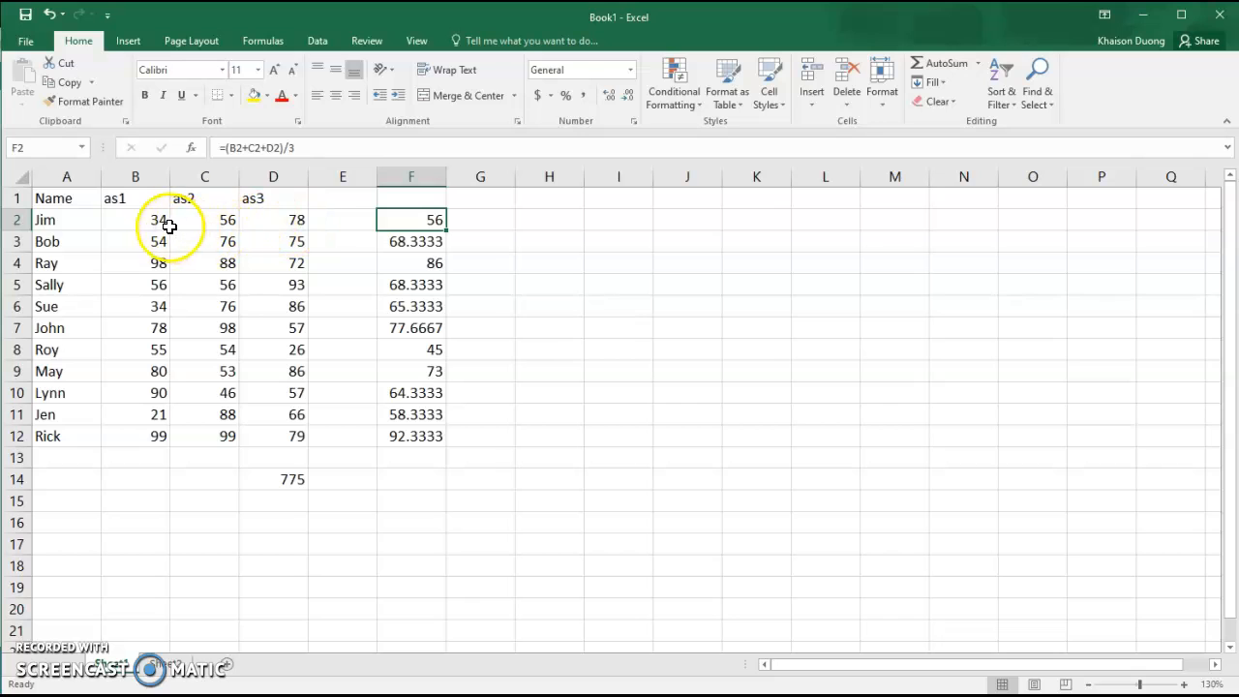
{"action": "left_click", "coordinate": [486, 227]}
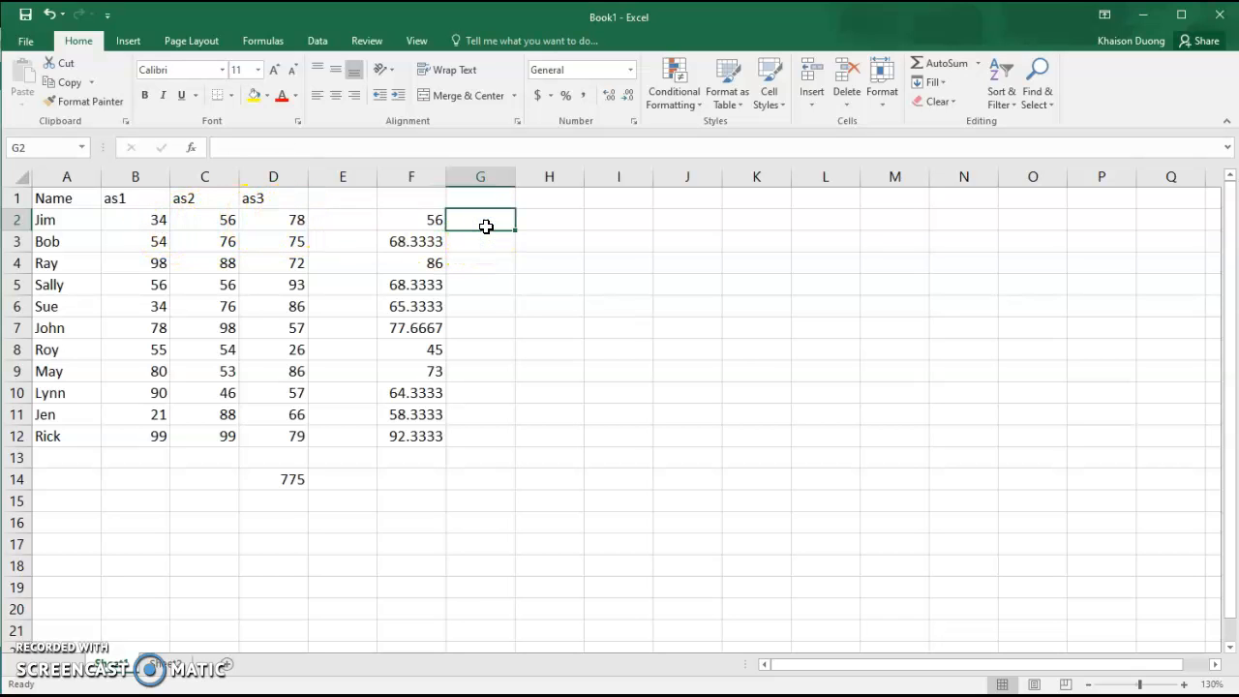
{"action": "left_click", "coordinate": [978, 66]}
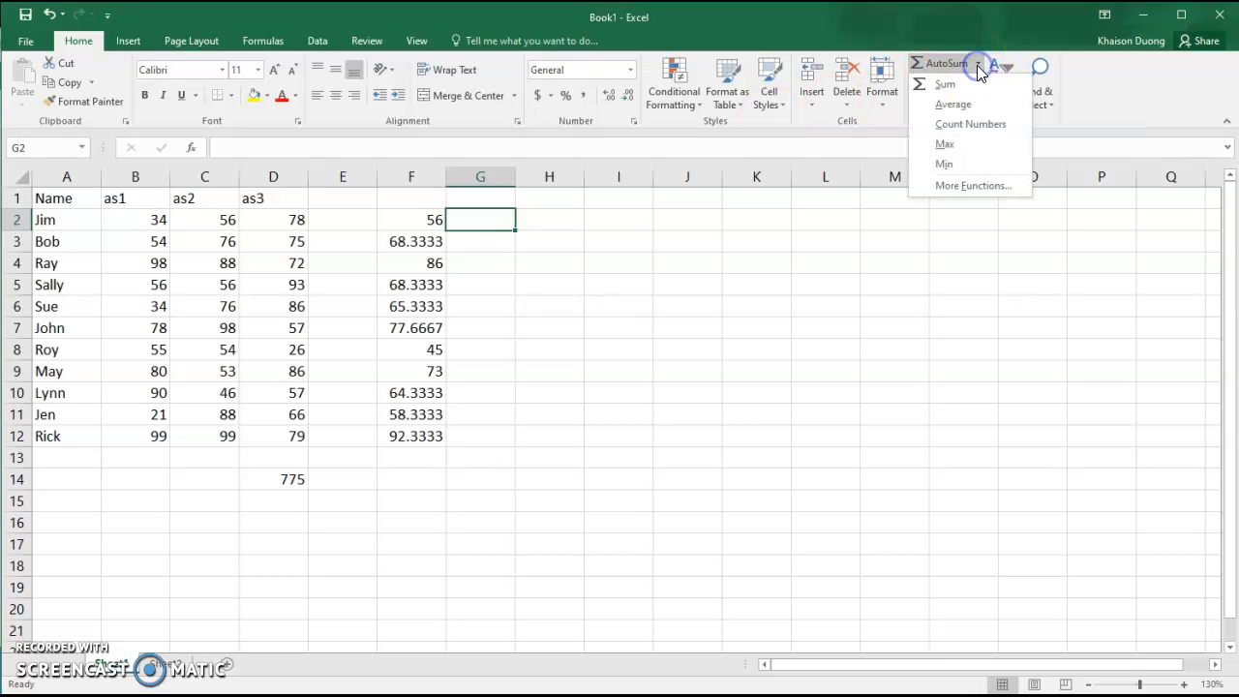
{"action": "left_click", "coordinate": [950, 104]}
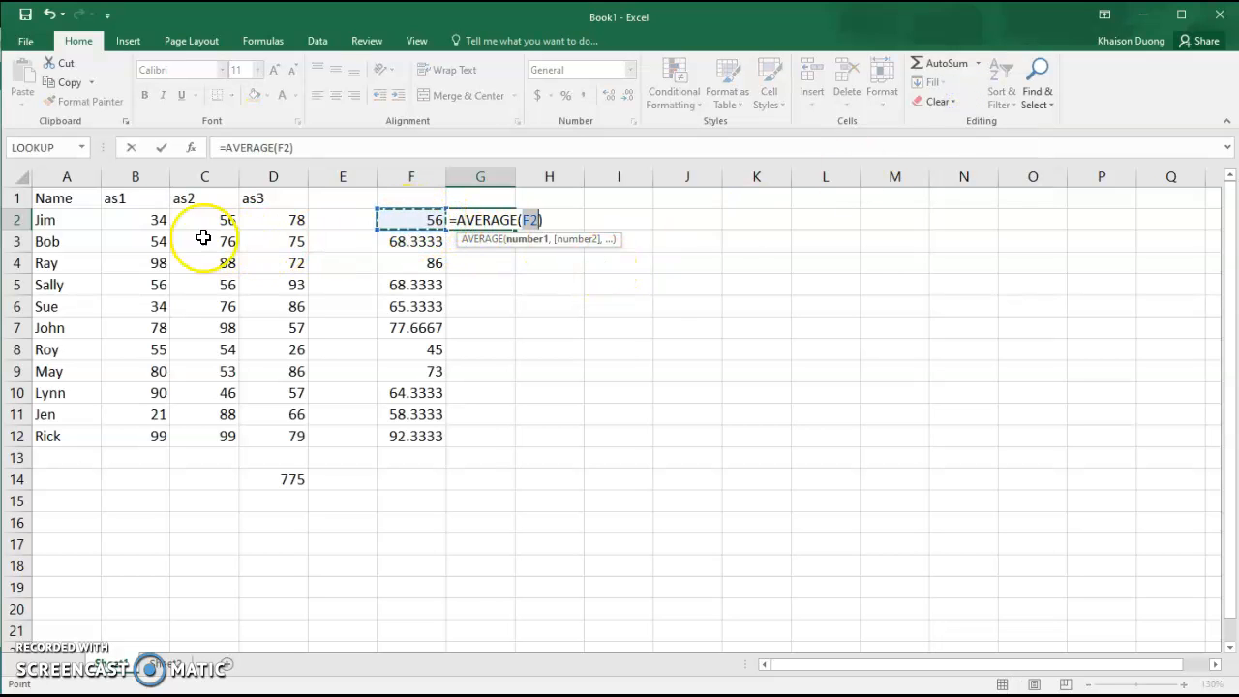
{"action": "left_click_drag", "start_coordinate": [154, 221], "coordinate": [278, 220]}
{"action": "key", "text": "Return"}
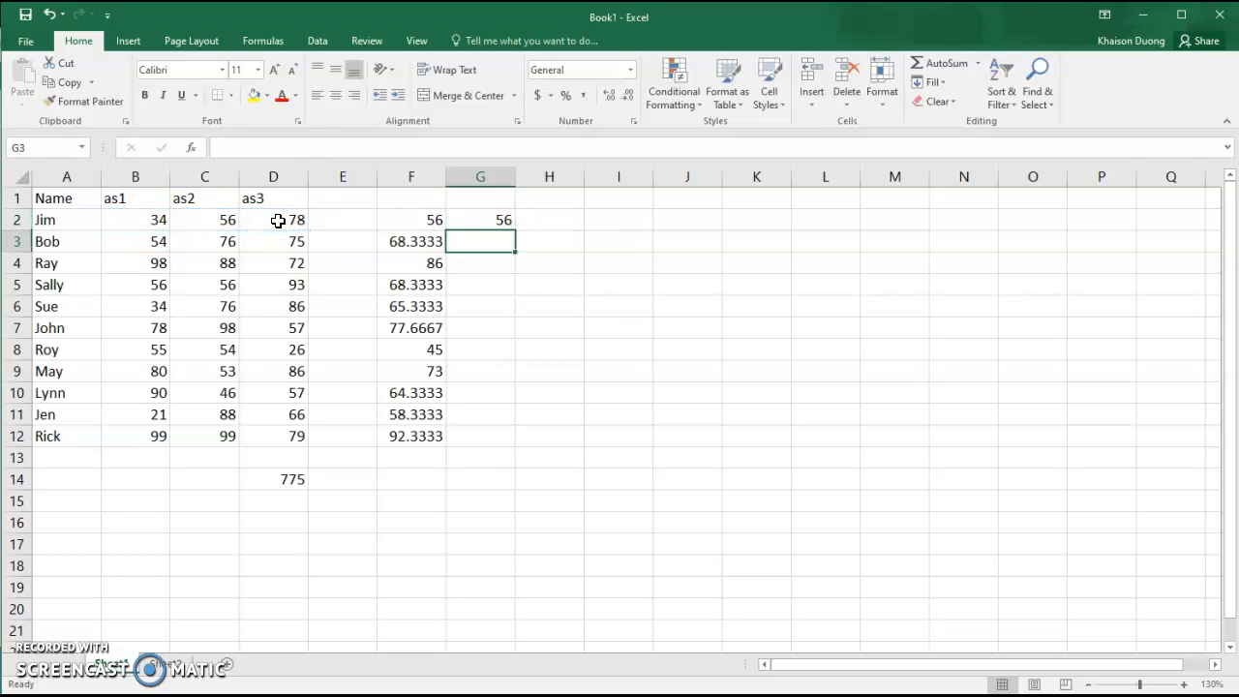
Fill the G2 average down to G12 and compare it with F2's manual average.
{"action": "left_click", "coordinate": [494, 223]}
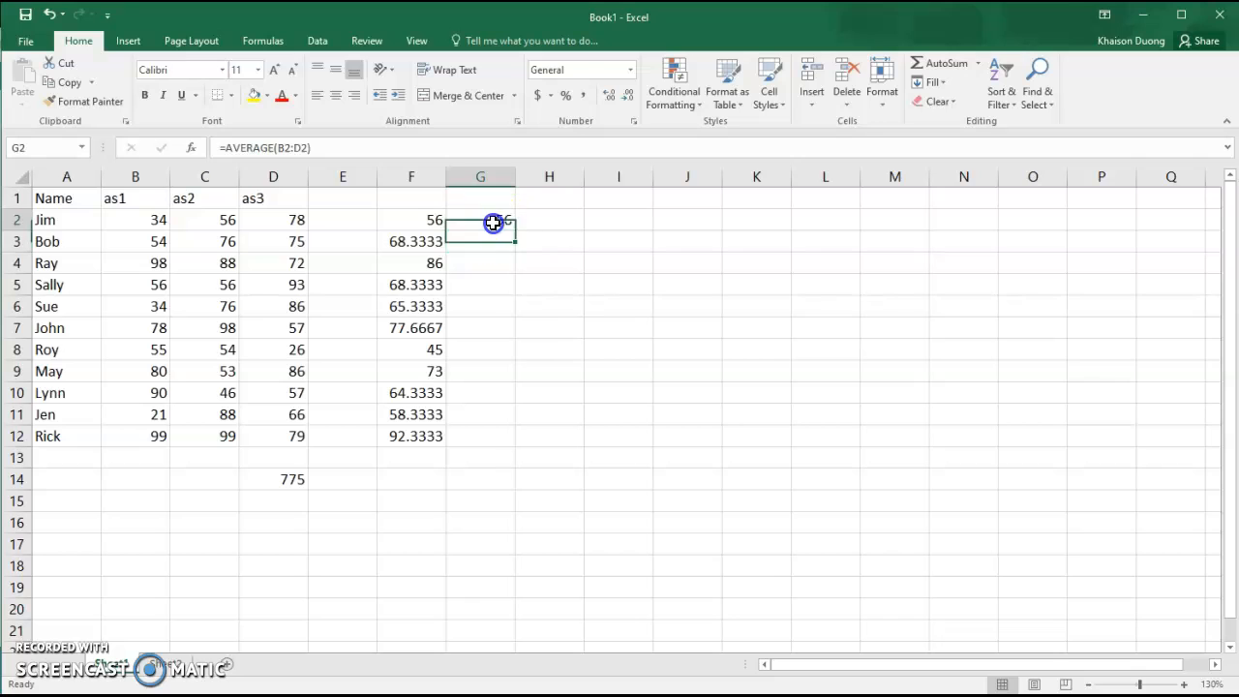
{"action": "left_click_drag", "start_coordinate": [516, 232], "coordinate": [505, 447]}
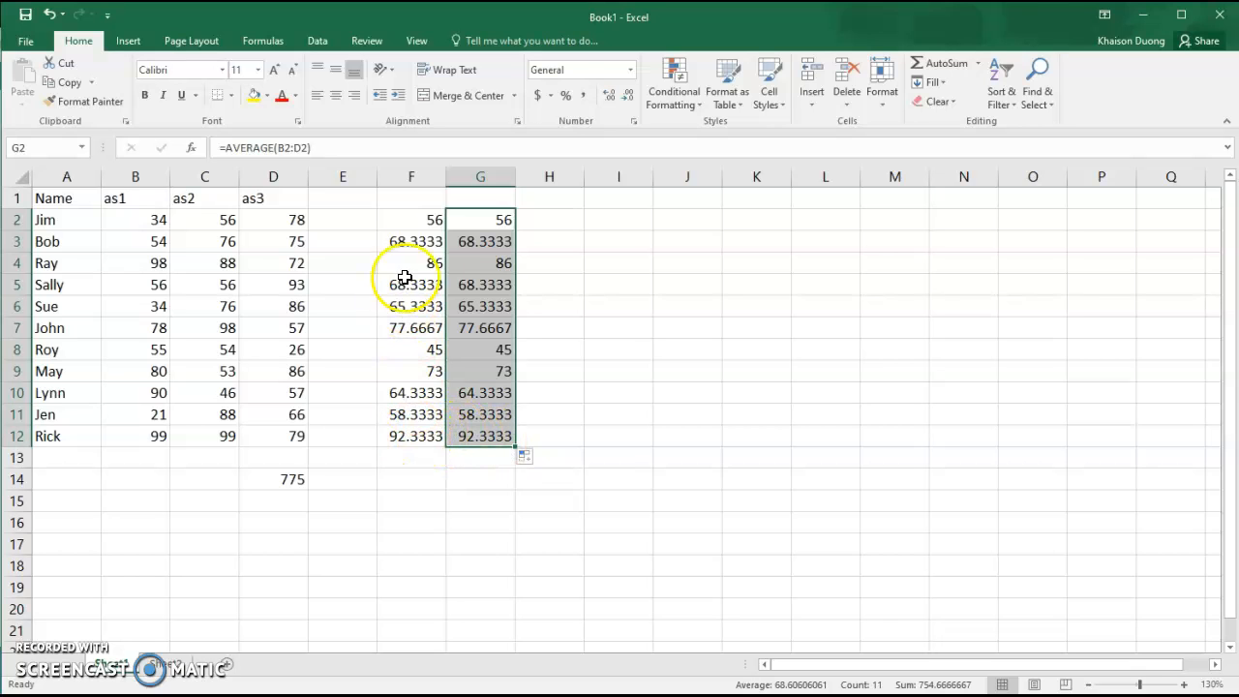
{"action": "left_click", "coordinate": [423, 223]}
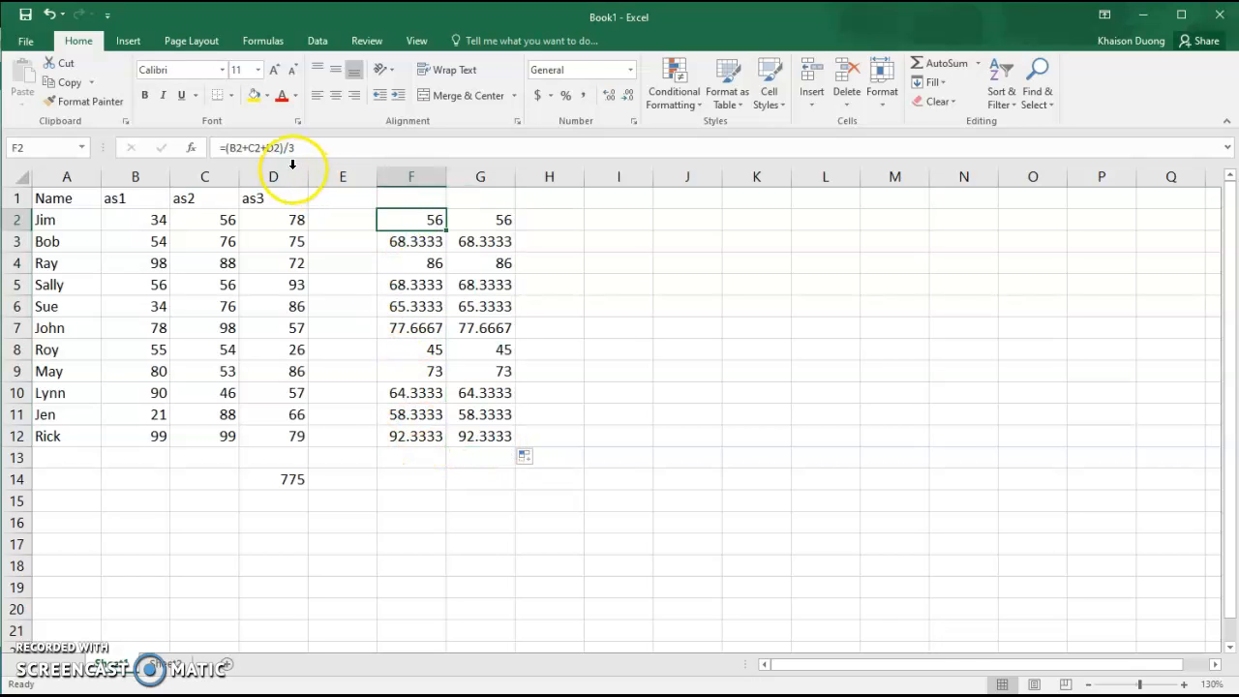
{"action": "left_click", "coordinate": [479, 221]}
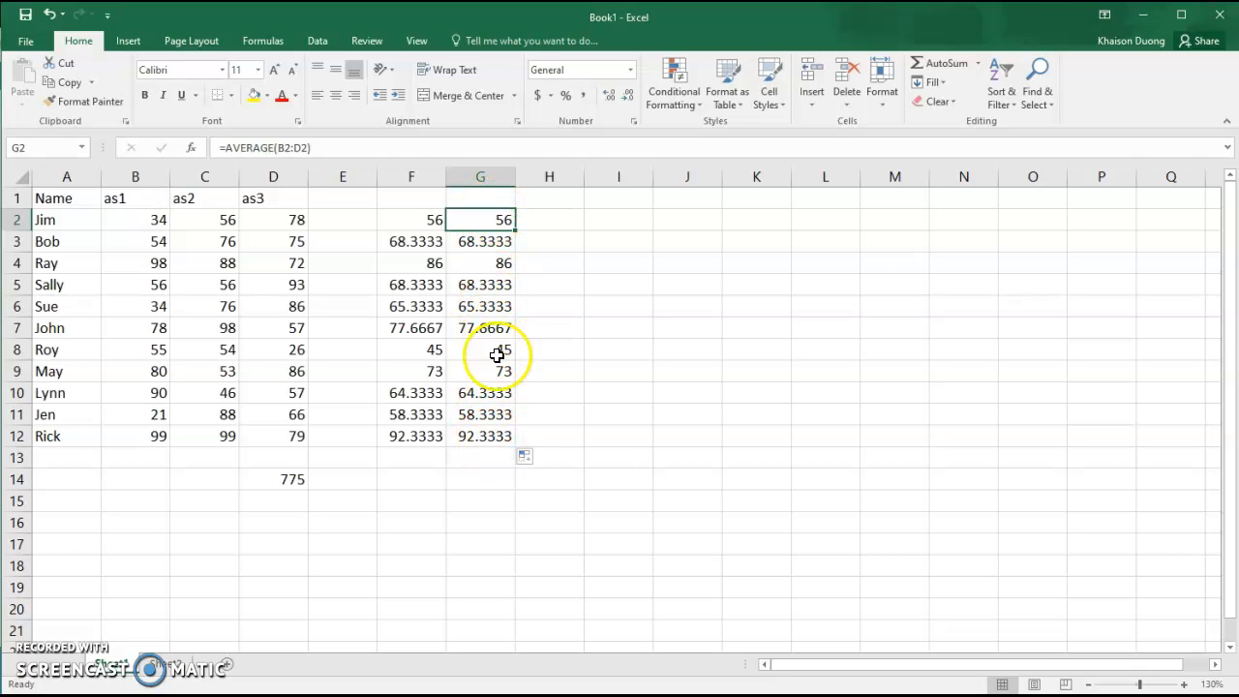
Label F14 'max' and put =MAX(G2:G12) in G14, giving 92.3333.
{"action": "left_click", "coordinate": [420, 488]}
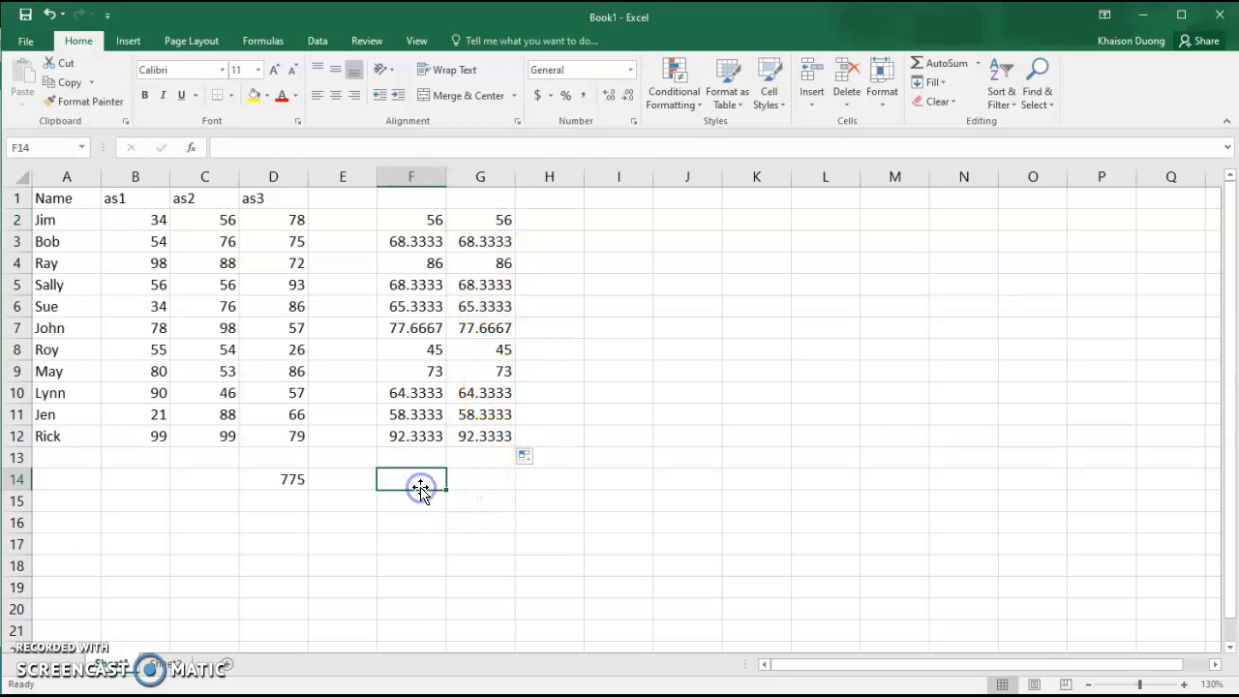
{"action": "type", "text": "max"}
{"action": "key", "text": "Tab"}
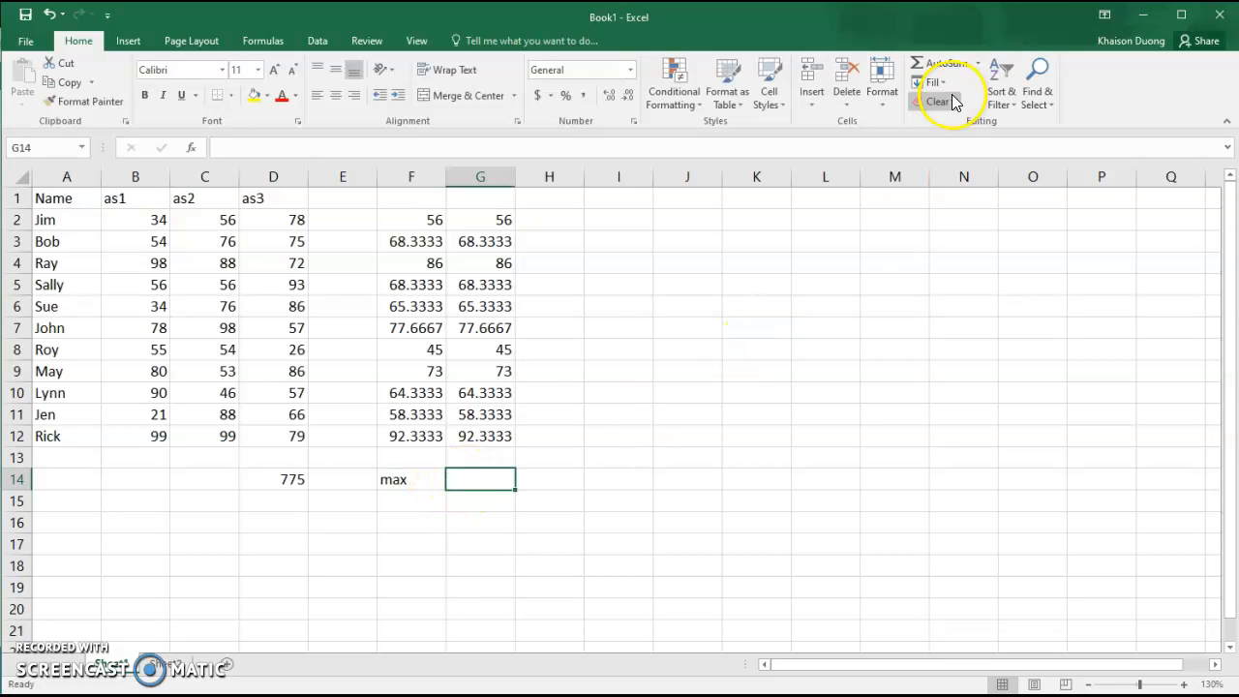
{"action": "left_click", "coordinate": [977, 60]}
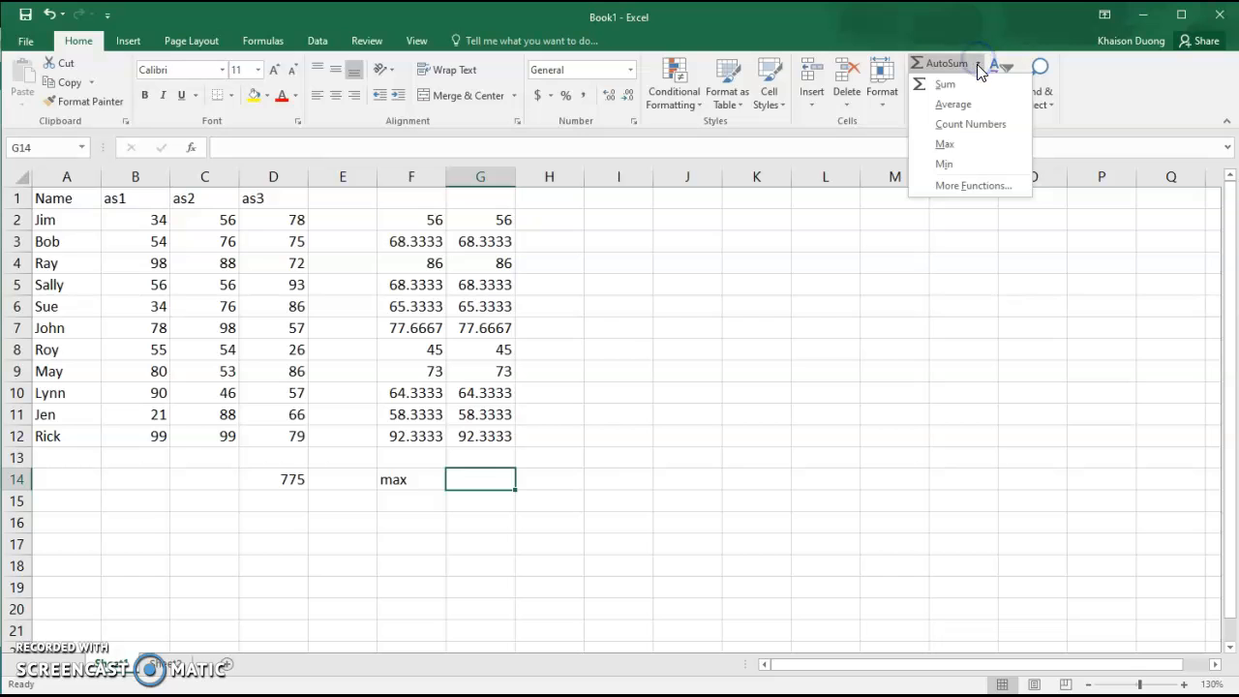
{"action": "left_click", "coordinate": [958, 146]}
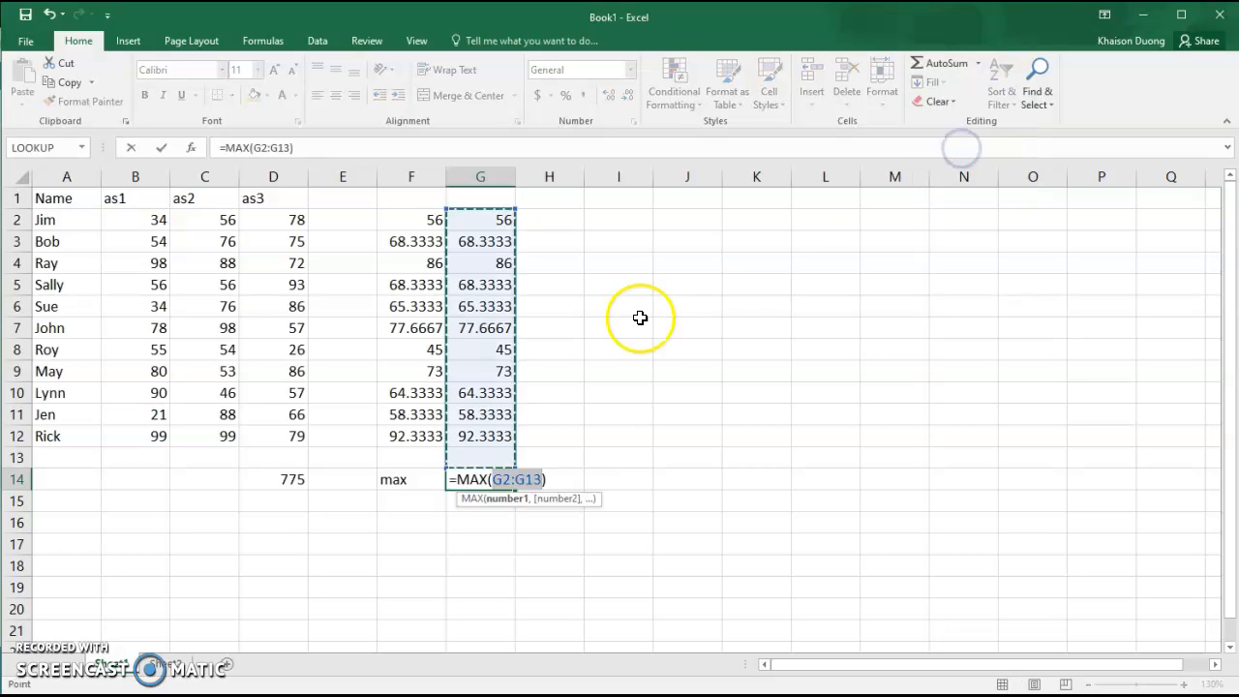
{"action": "left_click_drag", "start_coordinate": [498, 219], "coordinate": [482, 435]}
{"action": "key", "text": "Return"}
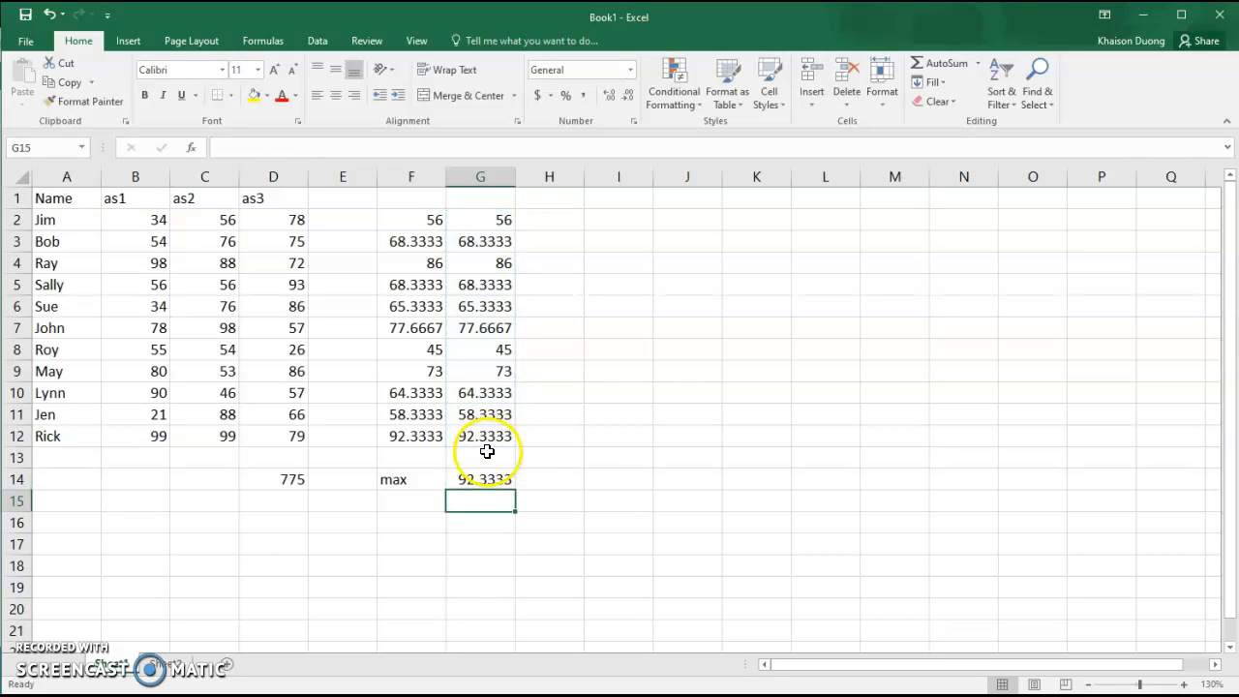
Label F15 'min' and put =MIN(G2:G12) in G15, giving 45.
{"action": "left_click", "coordinate": [412, 504]}
{"action": "type", "text": "min"}
{"action": "left_click", "coordinate": [456, 507]}
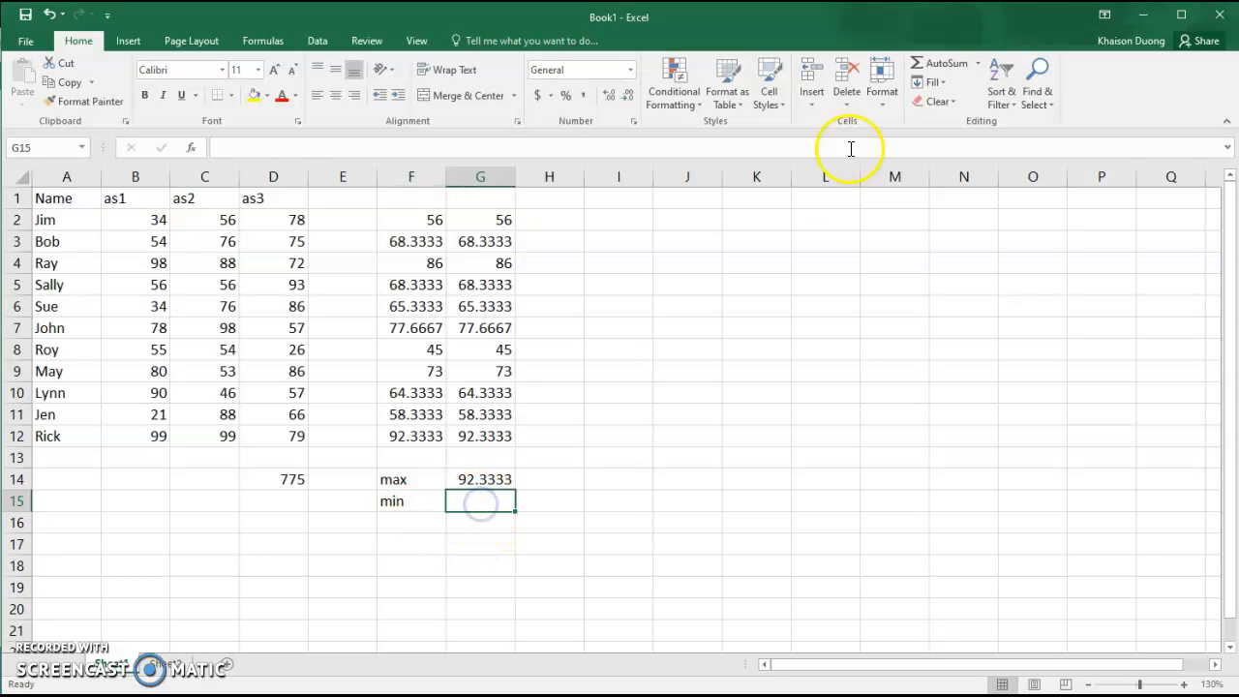
{"action": "left_click", "coordinate": [979, 63]}
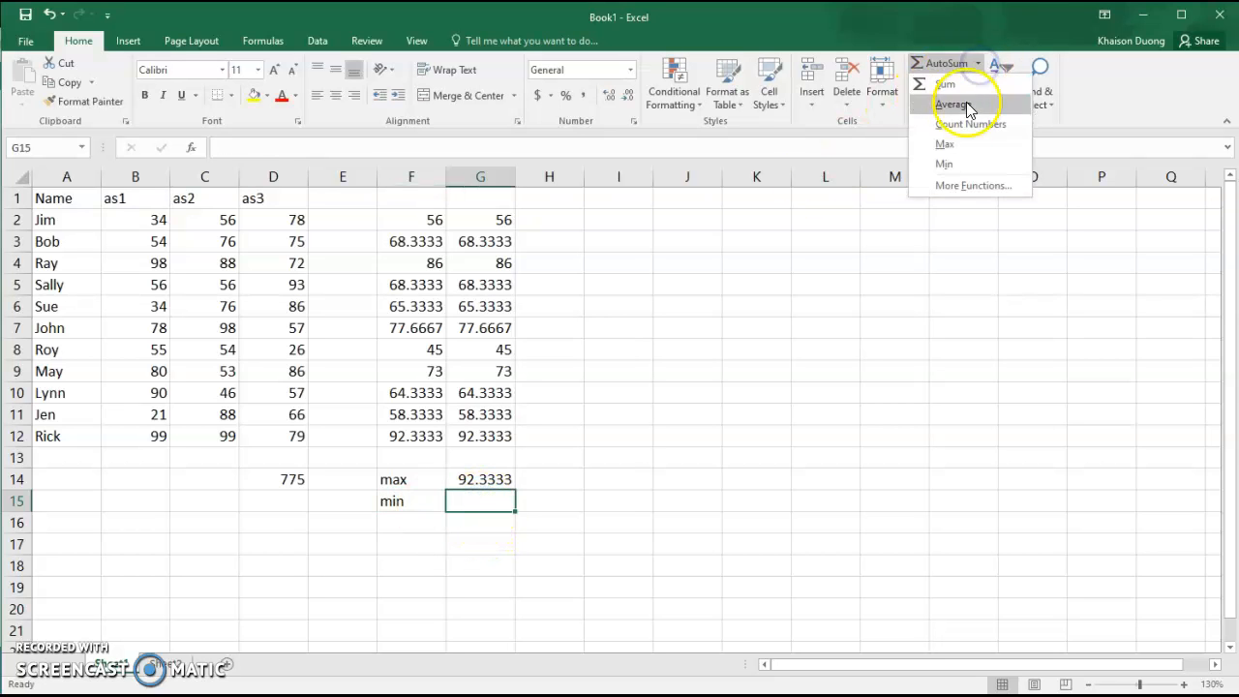
{"action": "left_click", "coordinate": [945, 162]}
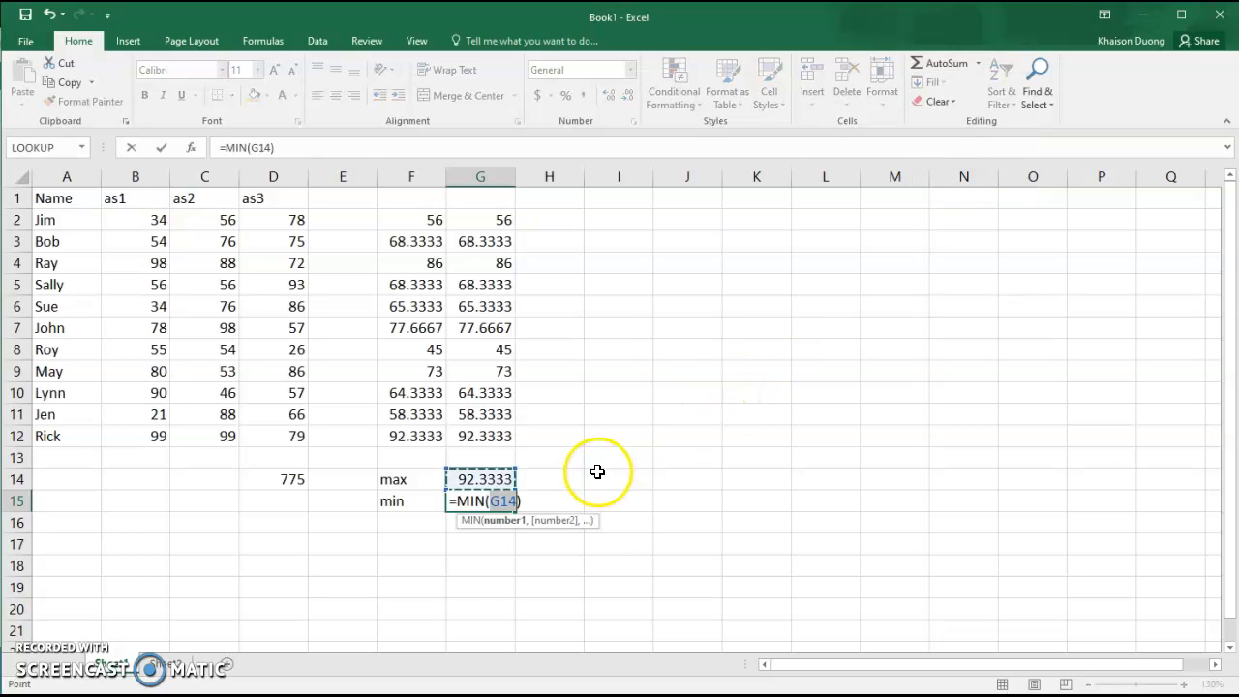
{"action": "left_click_drag", "start_coordinate": [482, 224], "coordinate": [497, 437]}
{"action": "key", "text": "Return"}
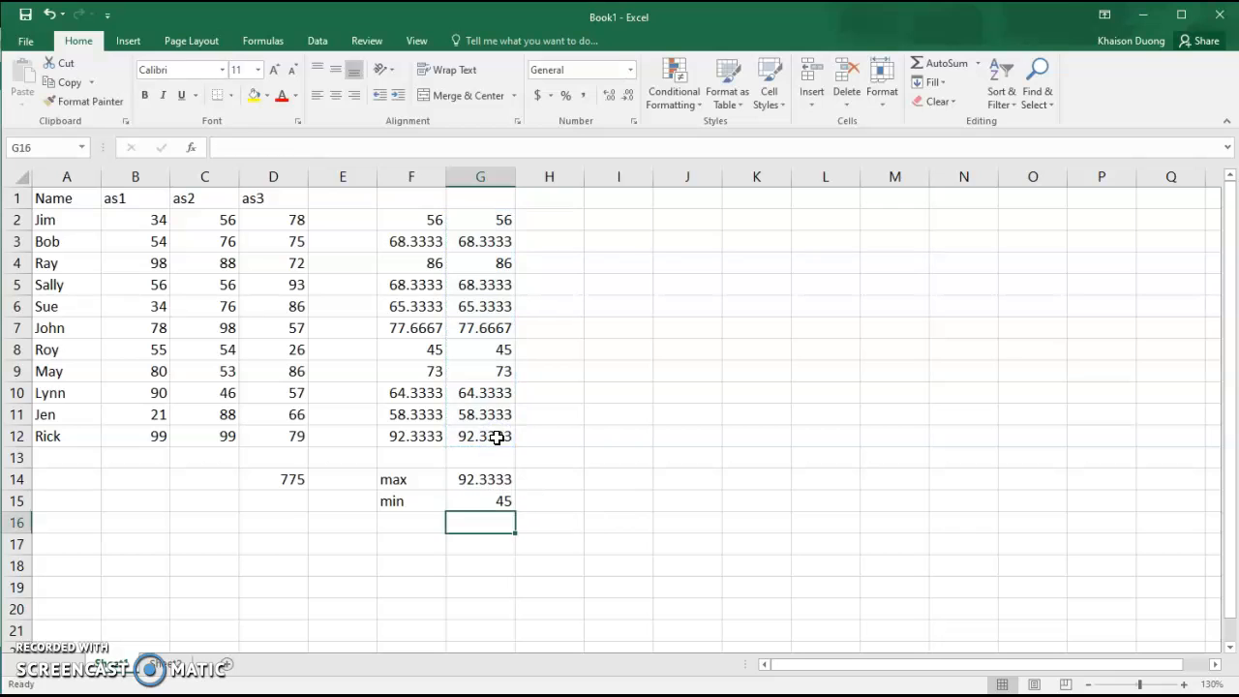
Type the 'count' label in F16.
{"action": "left_click", "coordinate": [414, 520]}
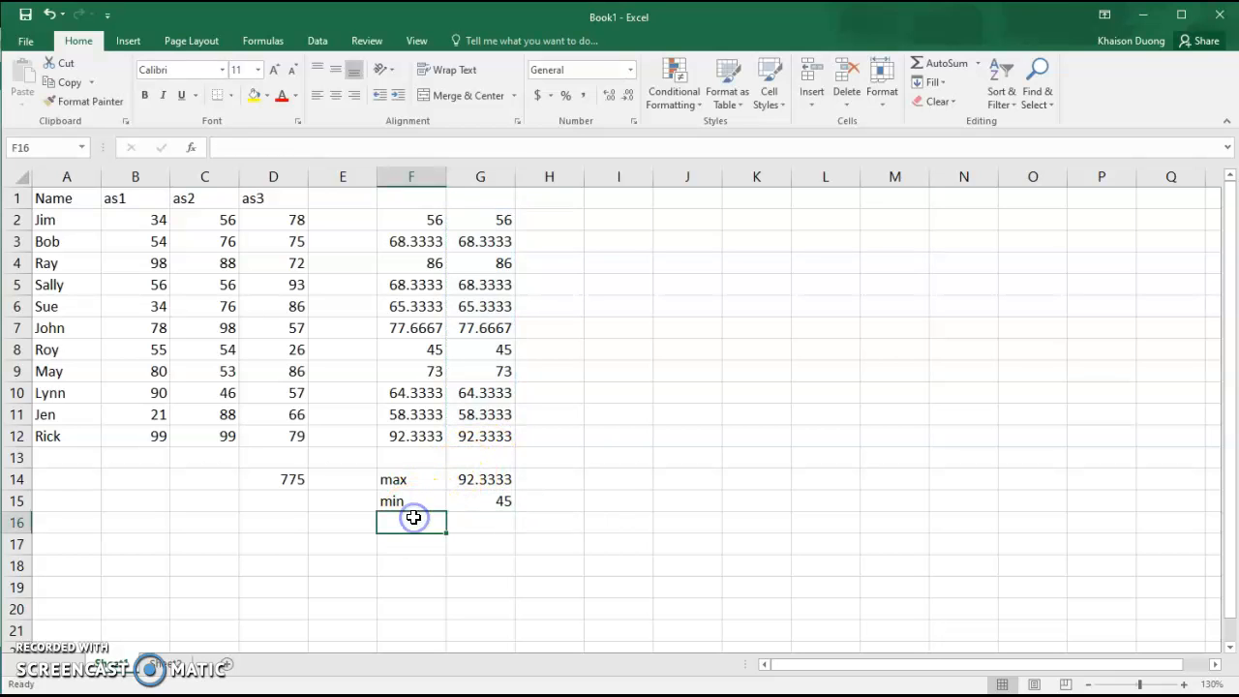
{"action": "type", "text": "count"}
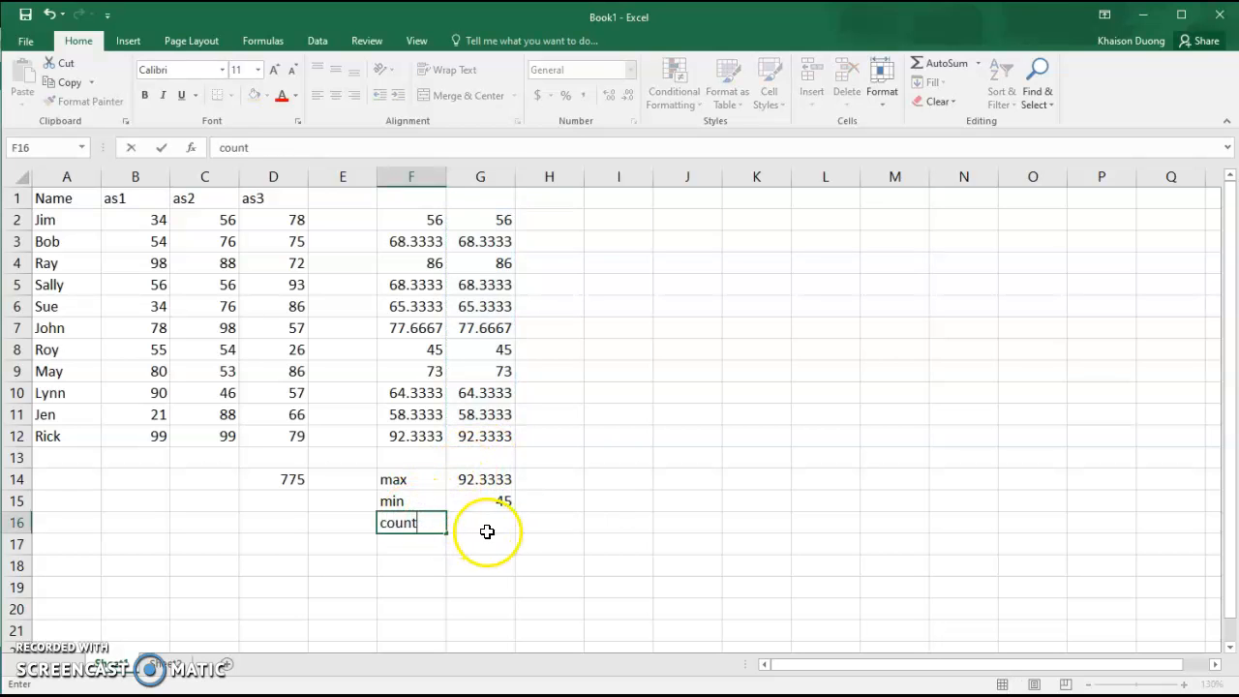
{"action": "left_click", "coordinate": [492, 528]}
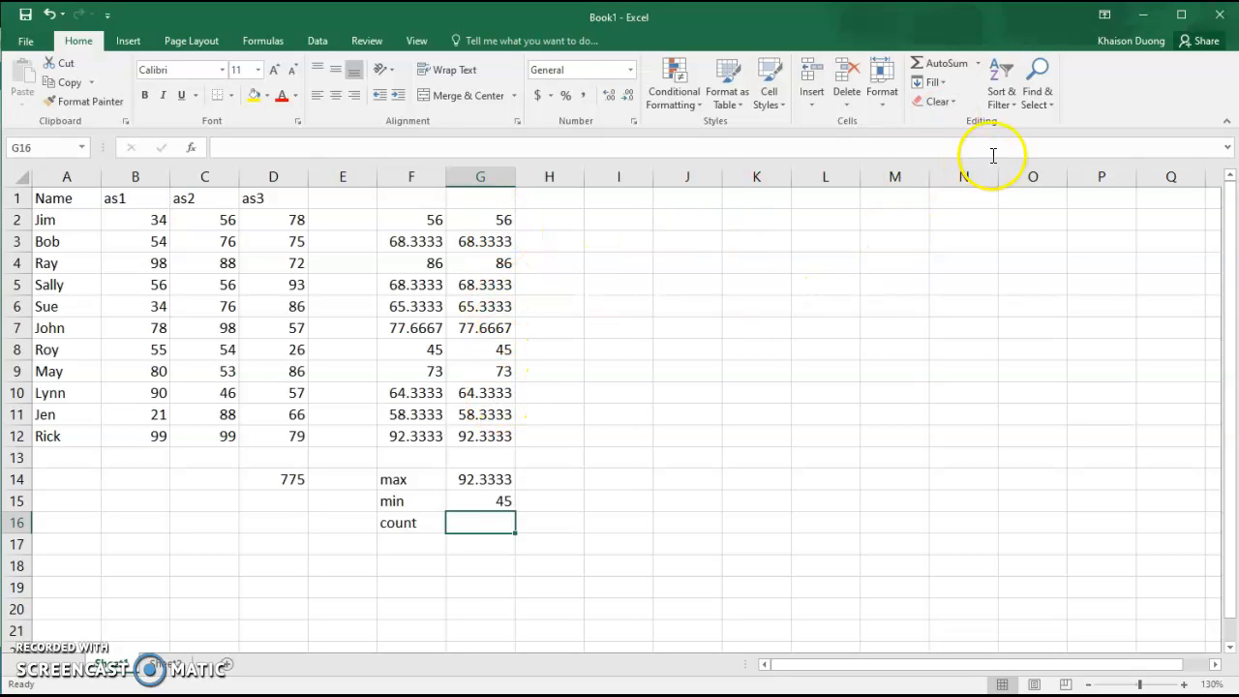
Put =COUNT(G2:G12) in G16 using AutoSum Count Numbers, showing 11.
{"action": "left_click", "coordinate": [978, 65]}
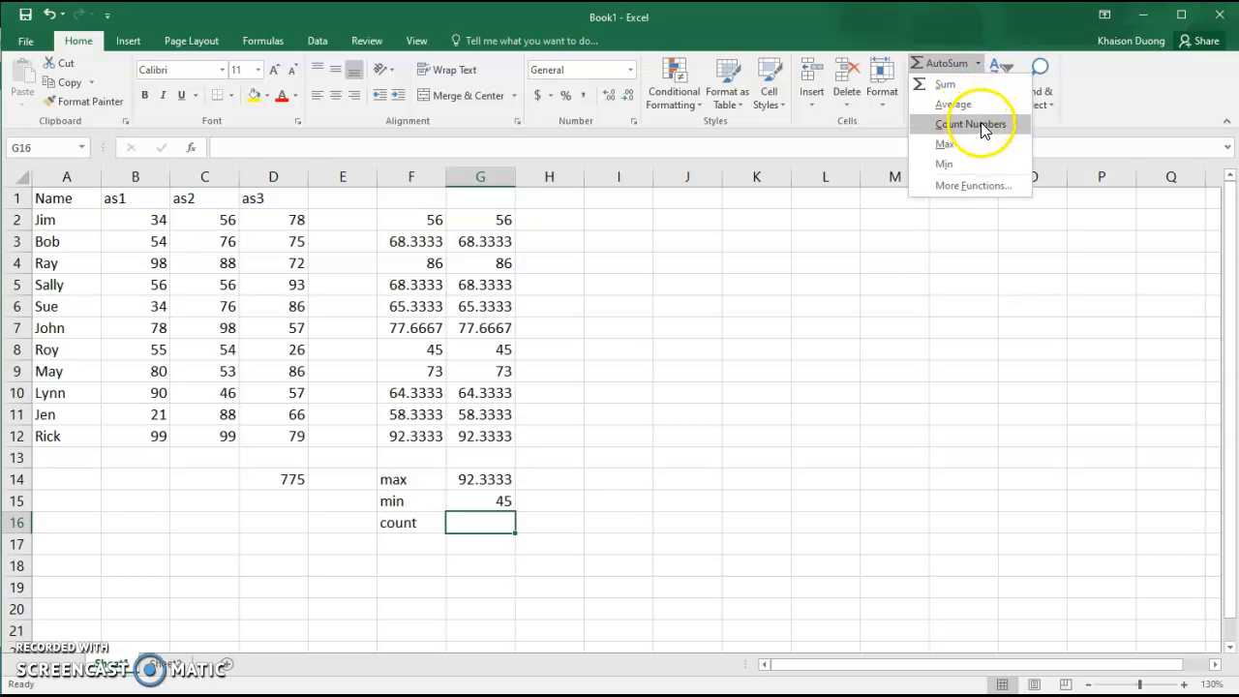
{"action": "left_click", "coordinate": [971, 120]}
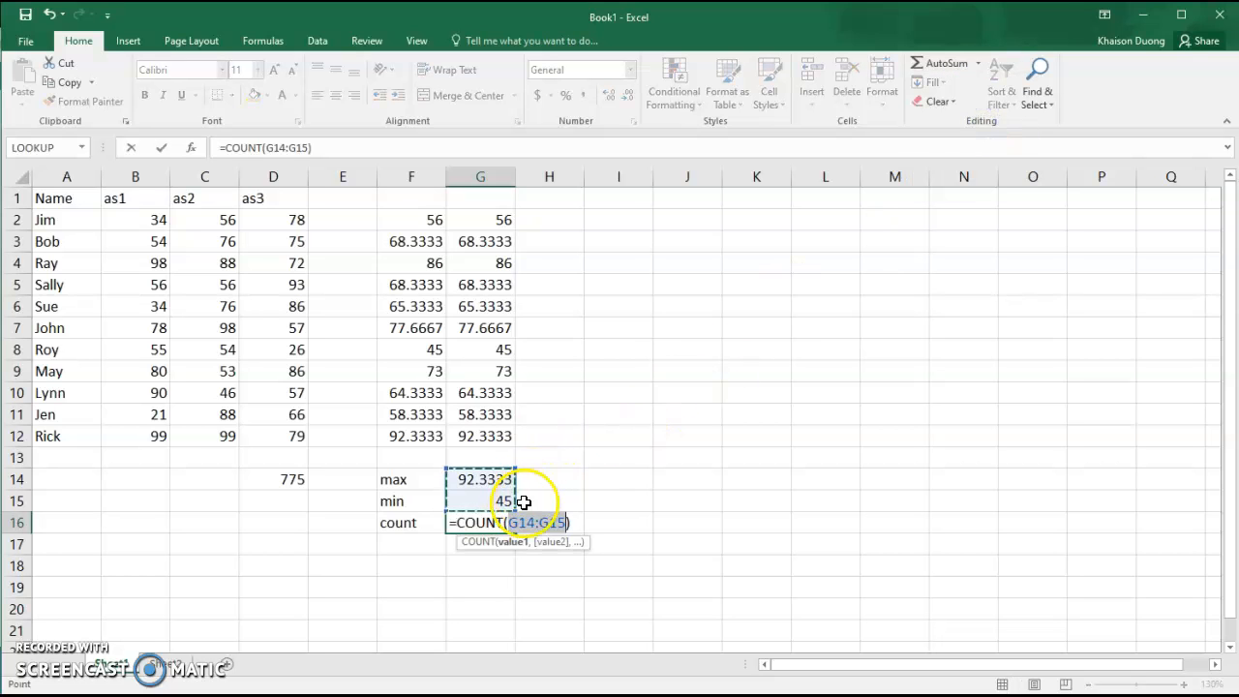
{"action": "left_click_drag", "start_coordinate": [492, 218], "coordinate": [493, 438]}
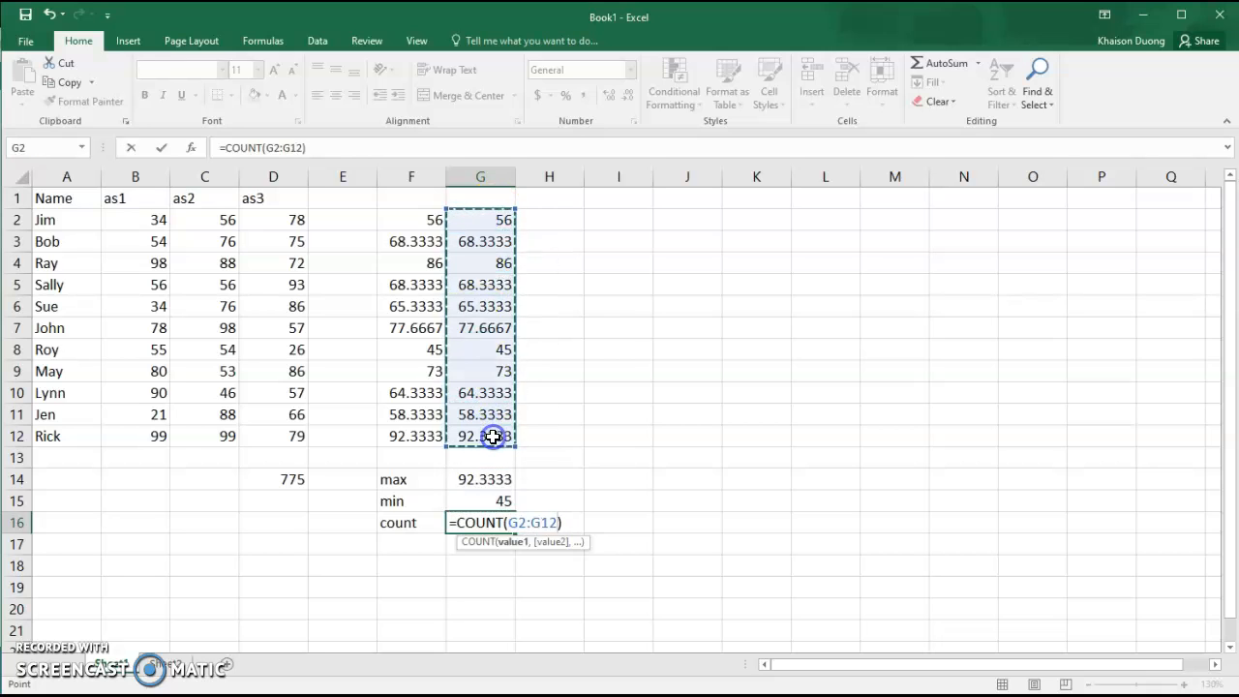
{"action": "key", "text": "Return"}
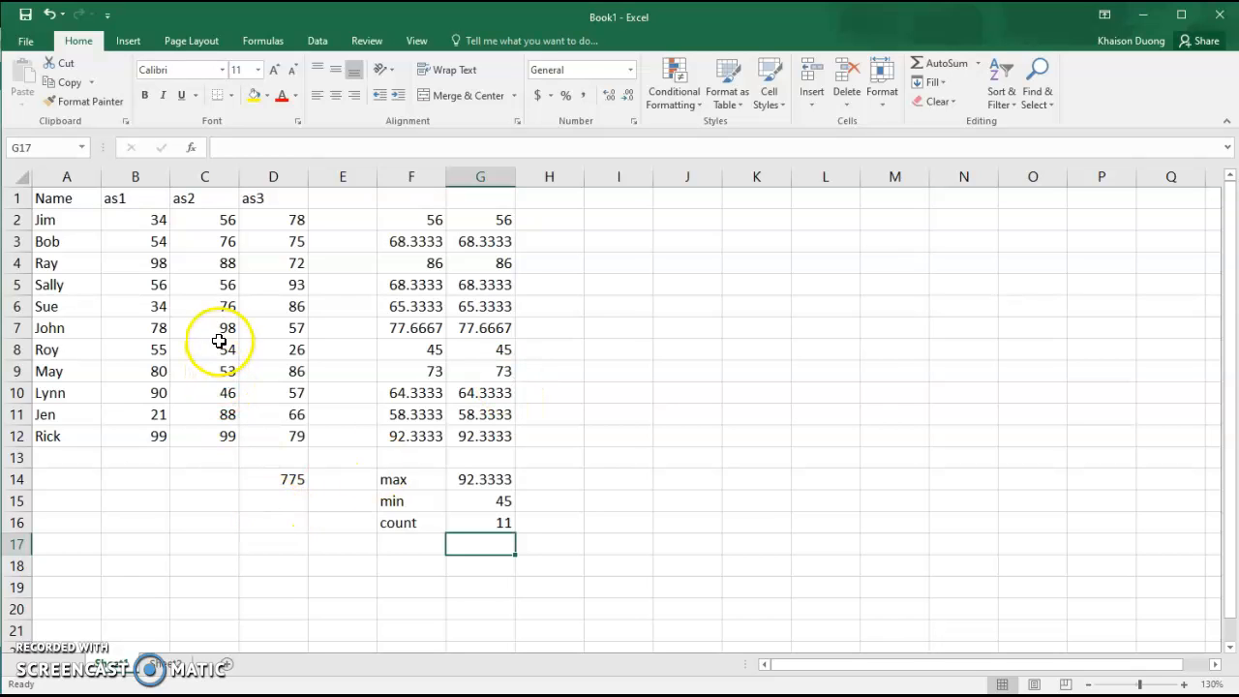
Clear the as2 scores in C6 and C7.
{"action": "left_click", "coordinate": [220, 310]}
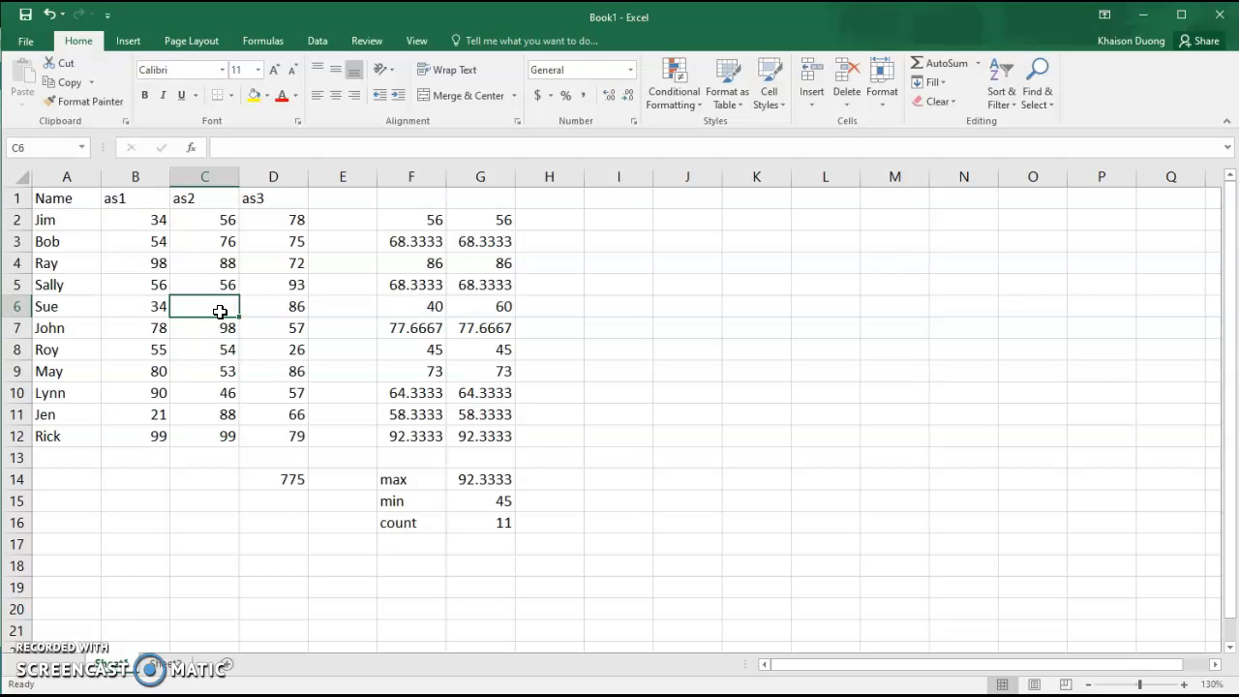
{"action": "key", "text": "Down"}
{"action": "key", "text": "Delete"}
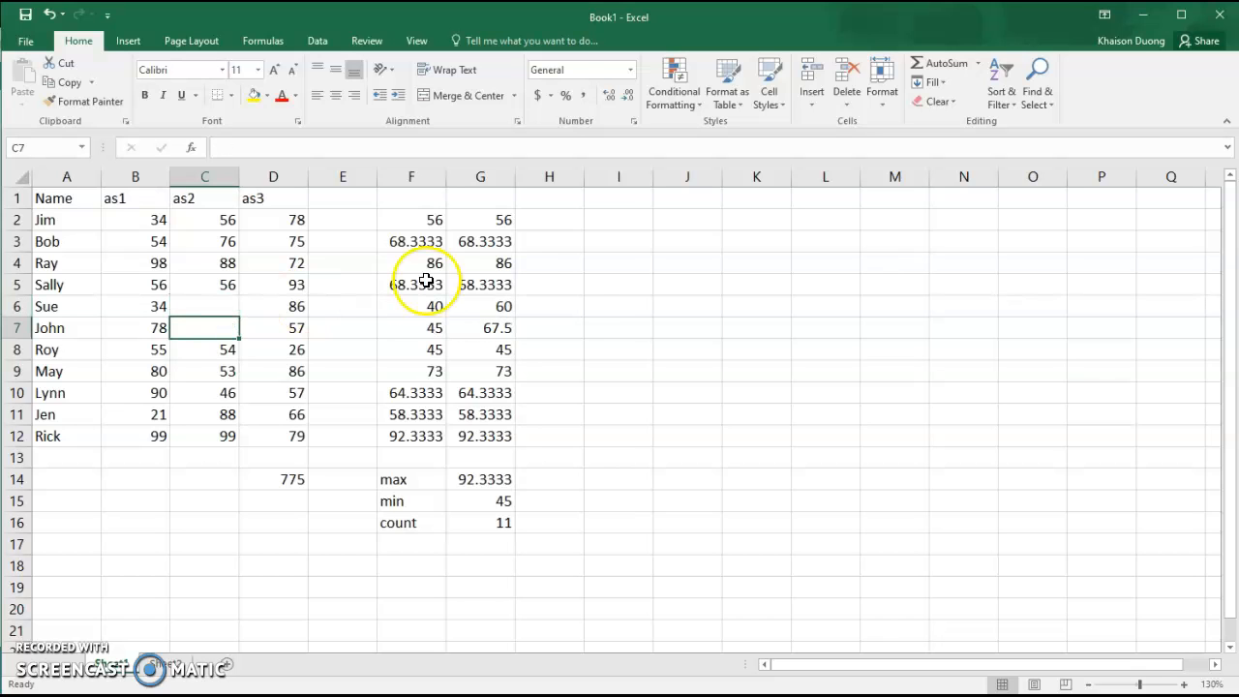
{"action": "left_click", "coordinate": [633, 397]}
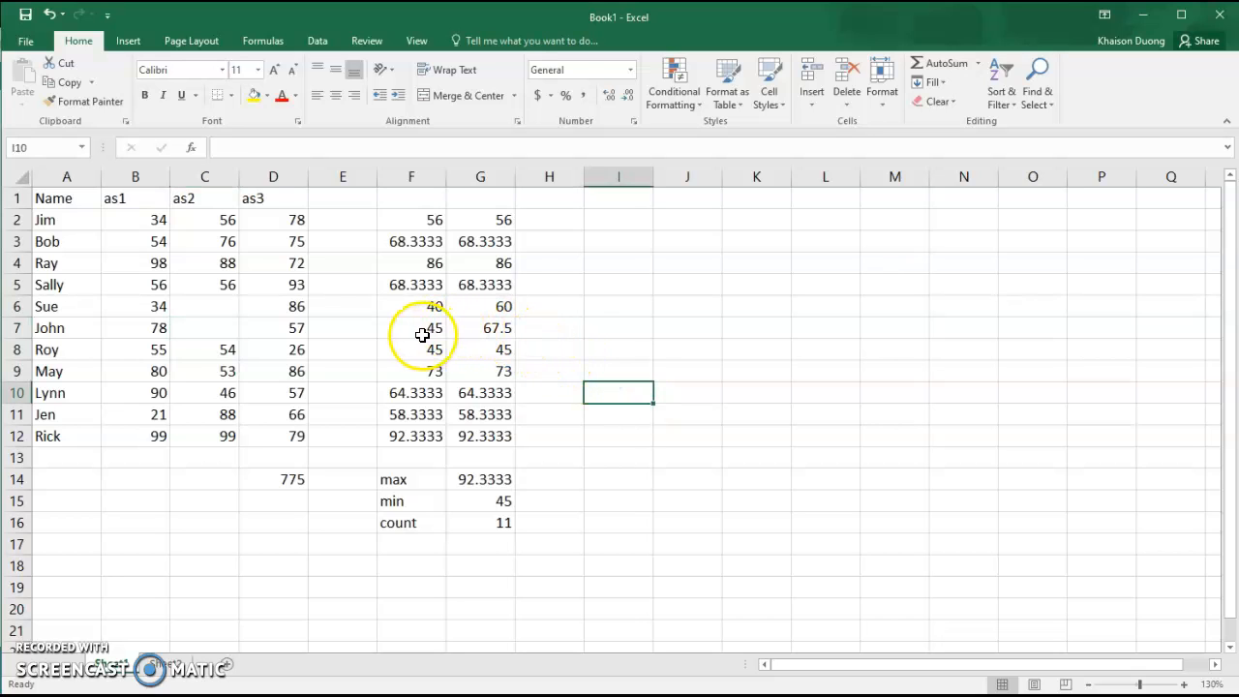
Inspect F6's =(B6+C6+D6)/3 formula and confirm it unchanged, now showing 40.
{"action": "double_click", "coordinate": [435, 306]}
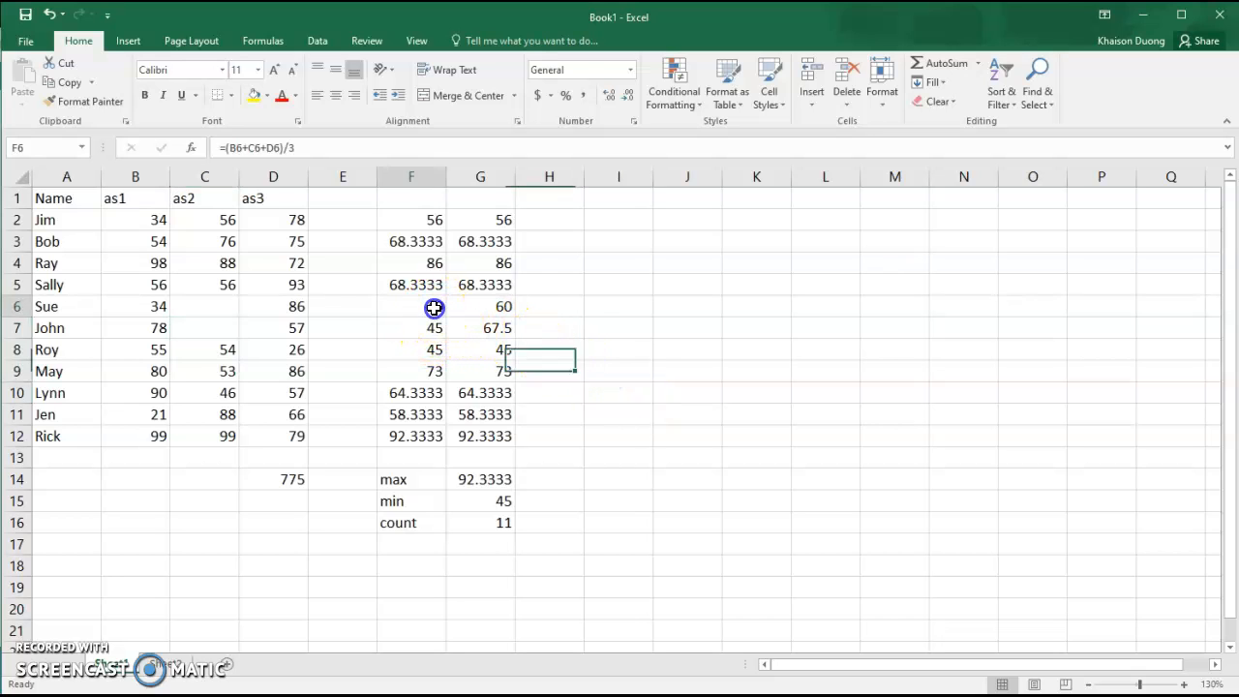
{"action": "left_click_drag", "start_coordinate": [435, 307], "coordinate": [211, 307]}
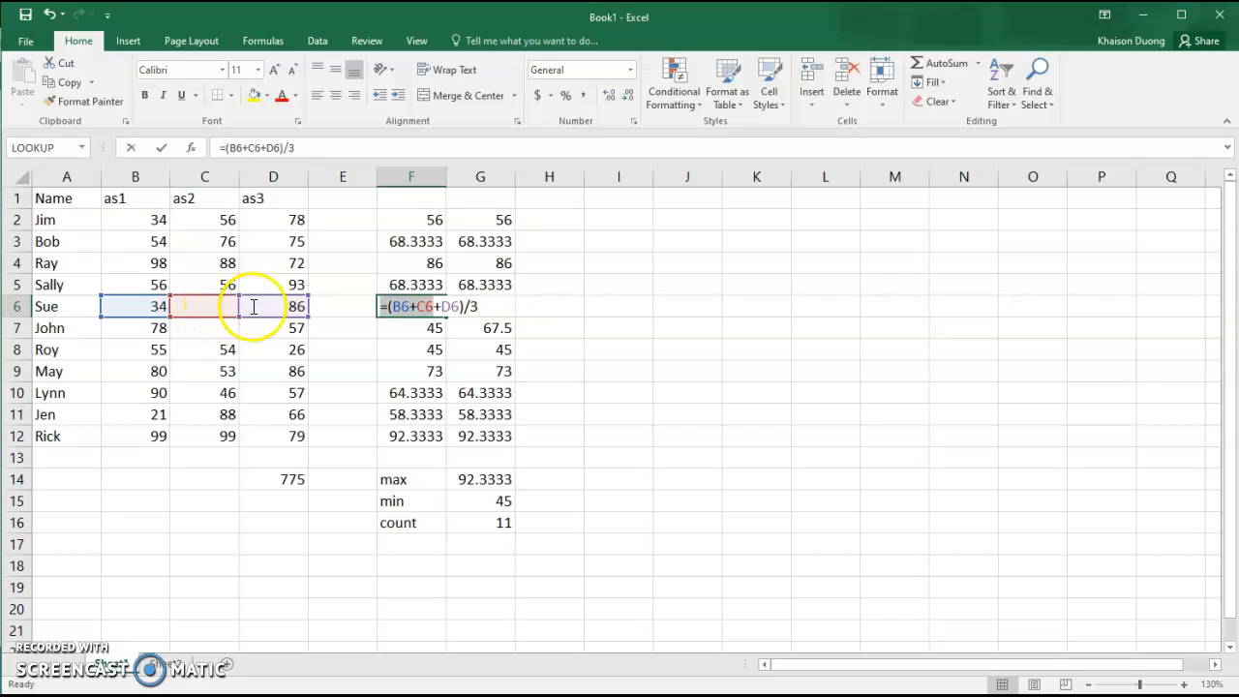
{"action": "left_click", "coordinate": [308, 147]}
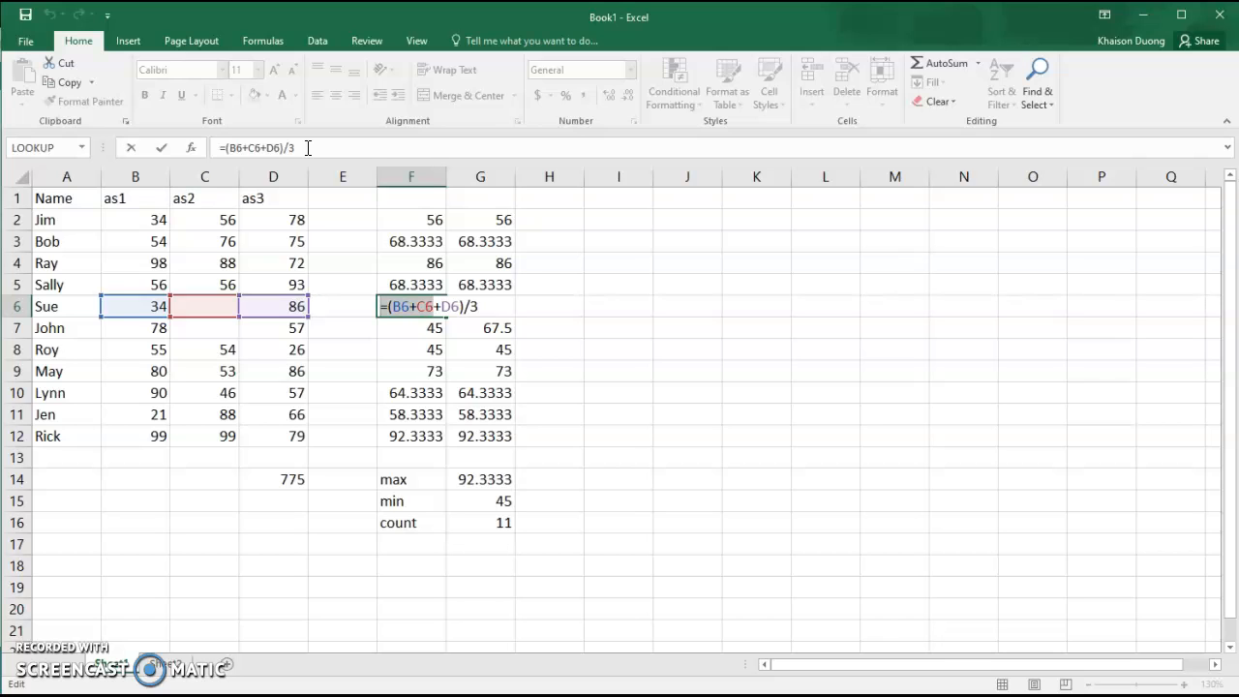
{"action": "key", "text": "Return"}
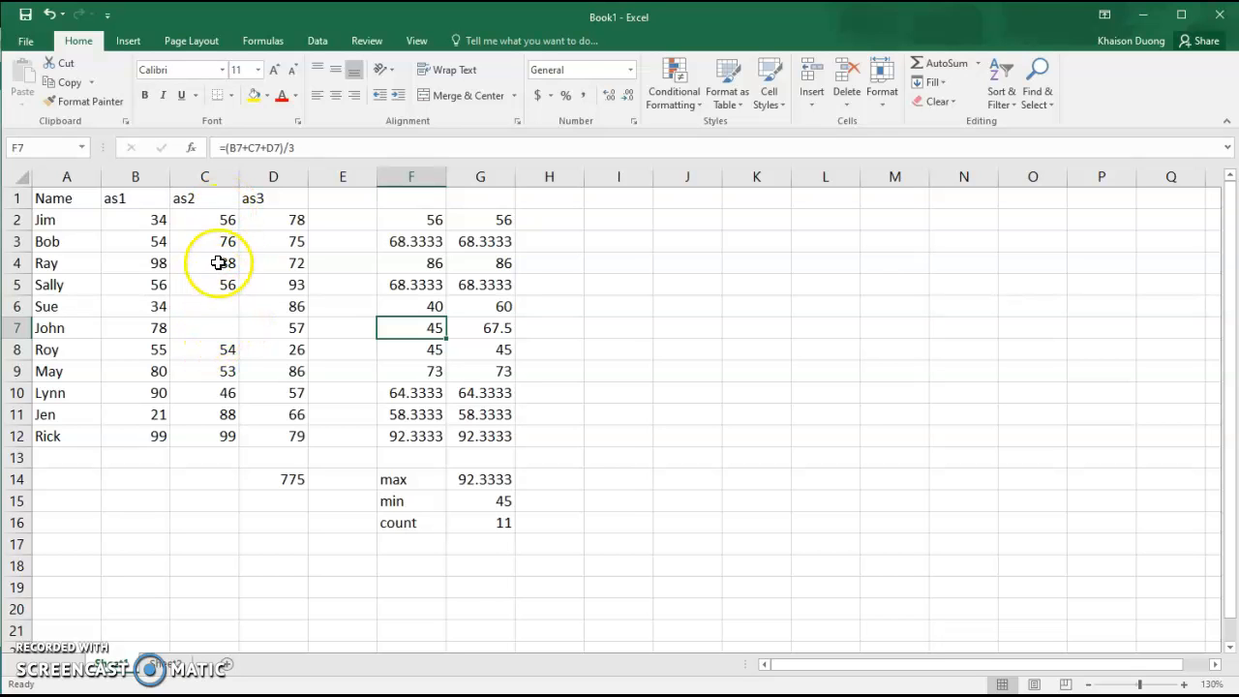
Enter =COUNT(C:C) in C15, dismiss the circular-reference warning, and reselect C15 to remove it.
{"action": "left_click", "coordinate": [202, 505]}
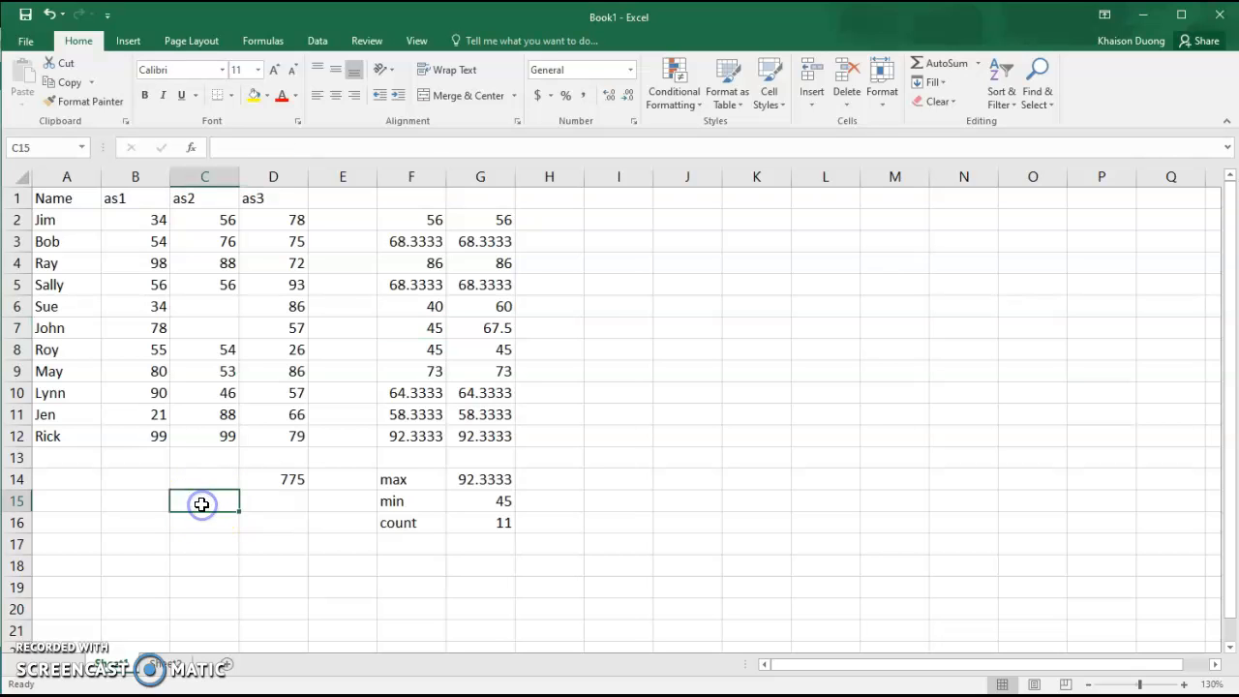
{"action": "left_click", "coordinate": [977, 64]}
{"action": "left_click", "coordinate": [958, 129]}
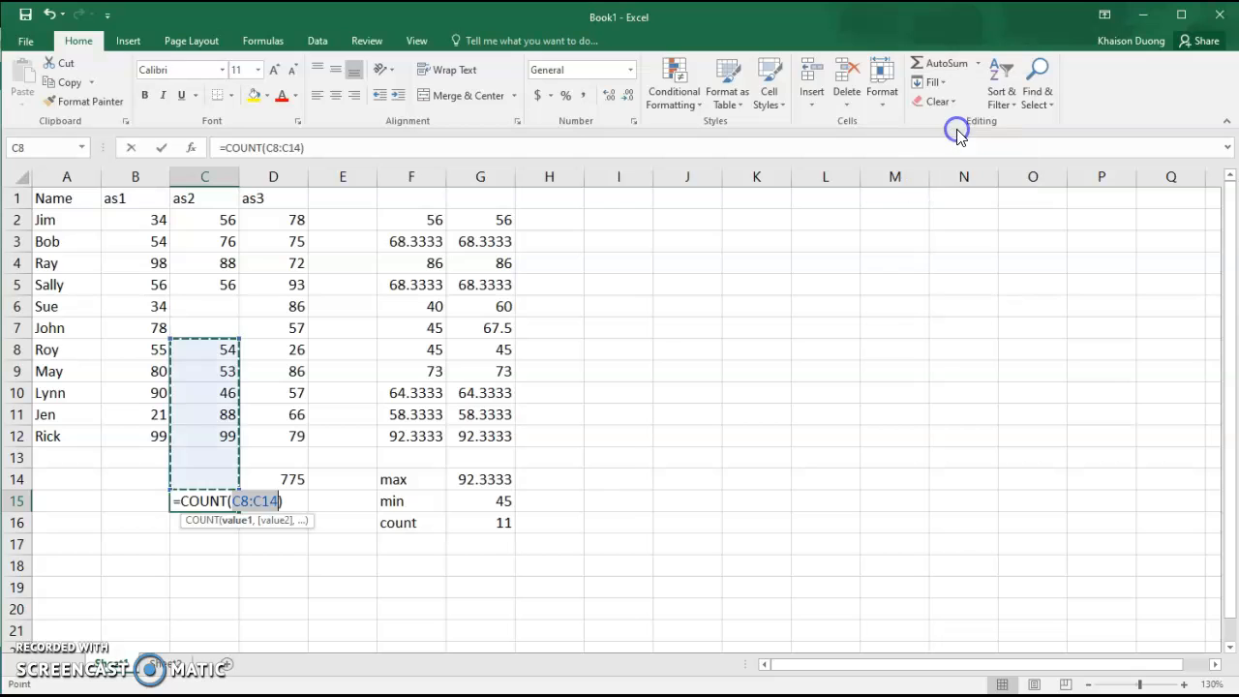
{"action": "left_click", "coordinate": [211, 172]}
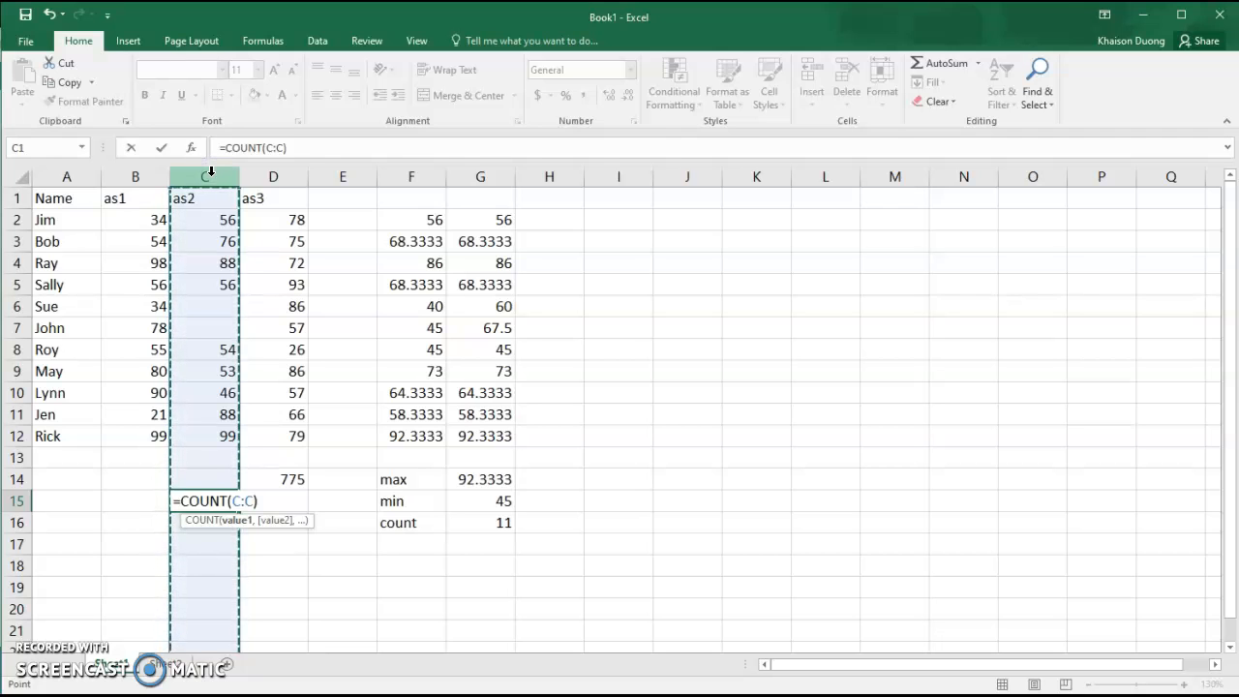
{"action": "key", "text": "Return"}
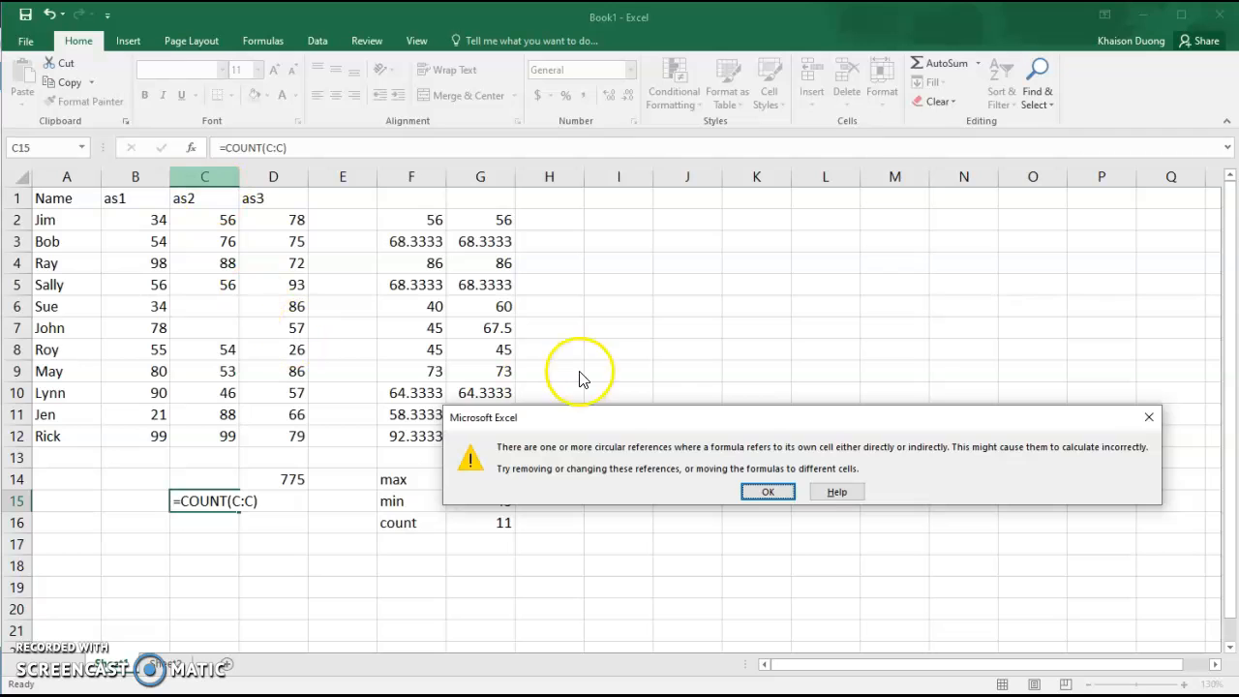
{"action": "left_click", "coordinate": [767, 493]}
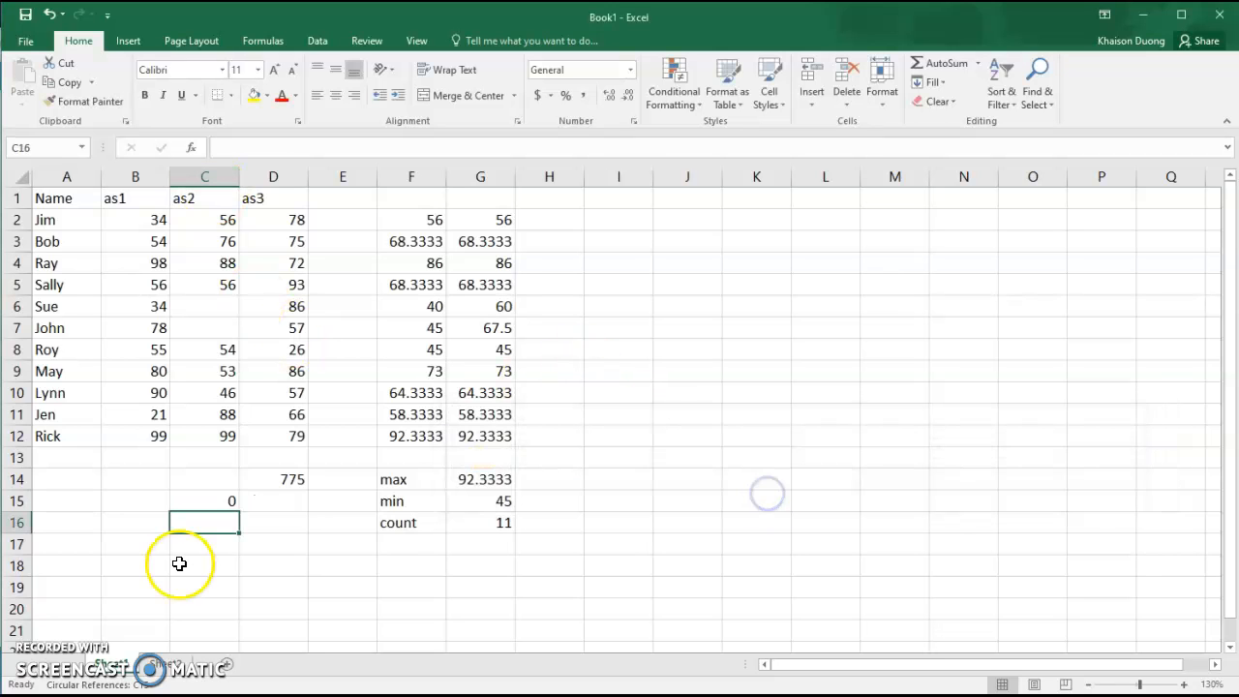
{"action": "left_click", "coordinate": [215, 502]}
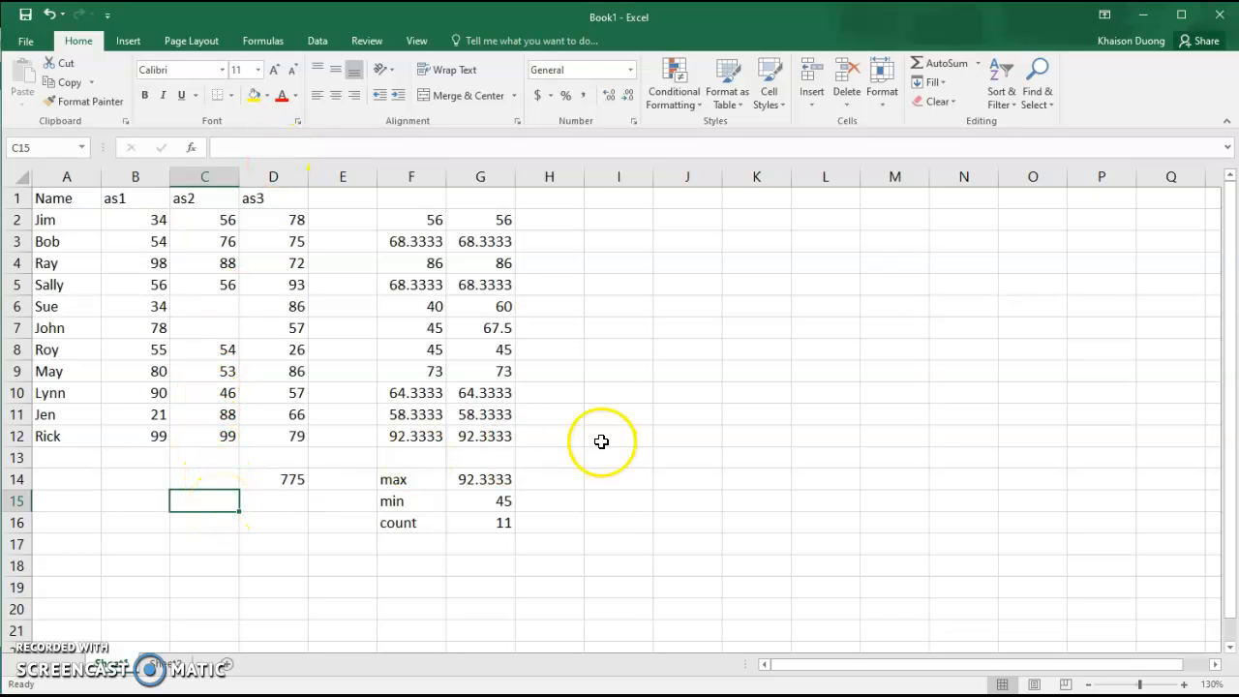
Type the label 'count as2' in F18.
{"action": "left_click", "coordinate": [418, 566]}
{"action": "type", "text": "count as2"}
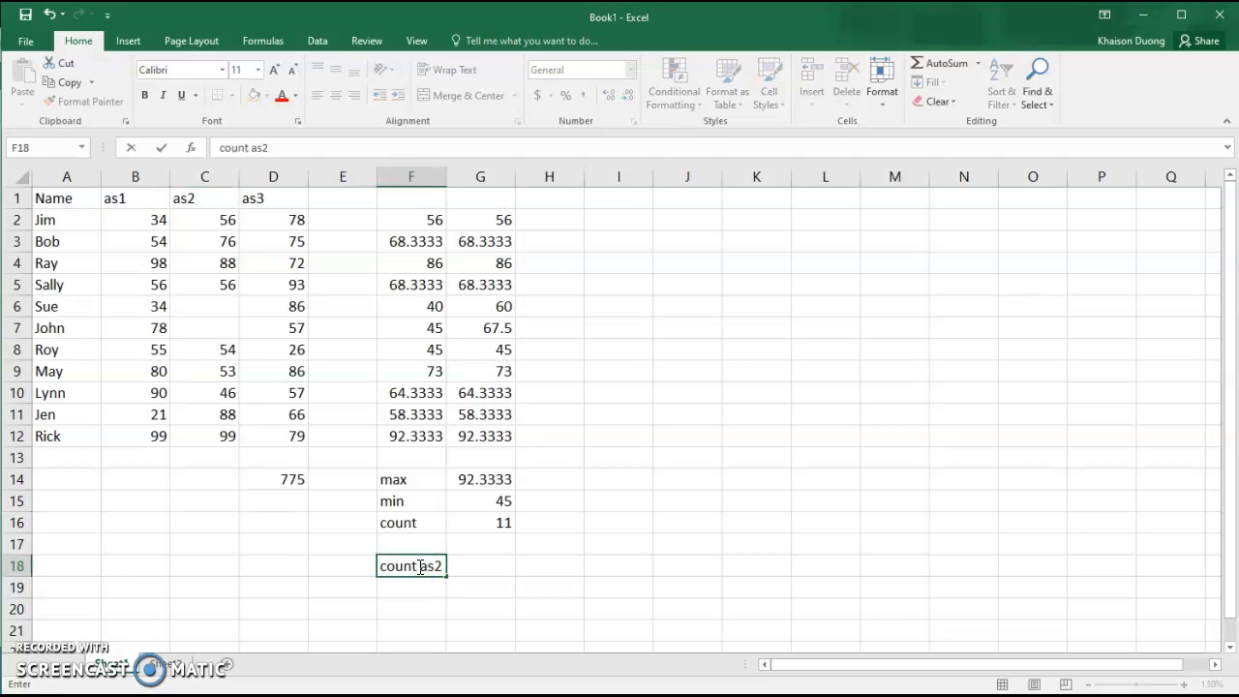
{"action": "left_click", "coordinate": [491, 565]}
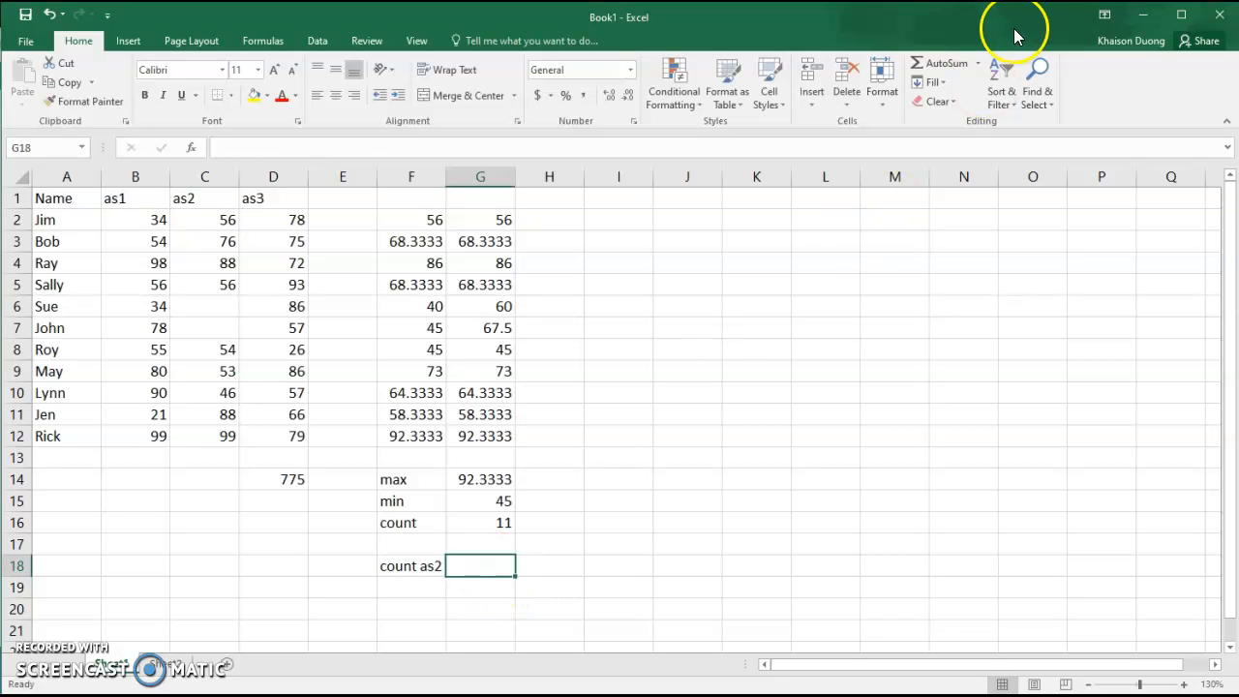
Put a Count Numbers formula over column C in G18, showing 9.
{"action": "left_click", "coordinate": [978, 63]}
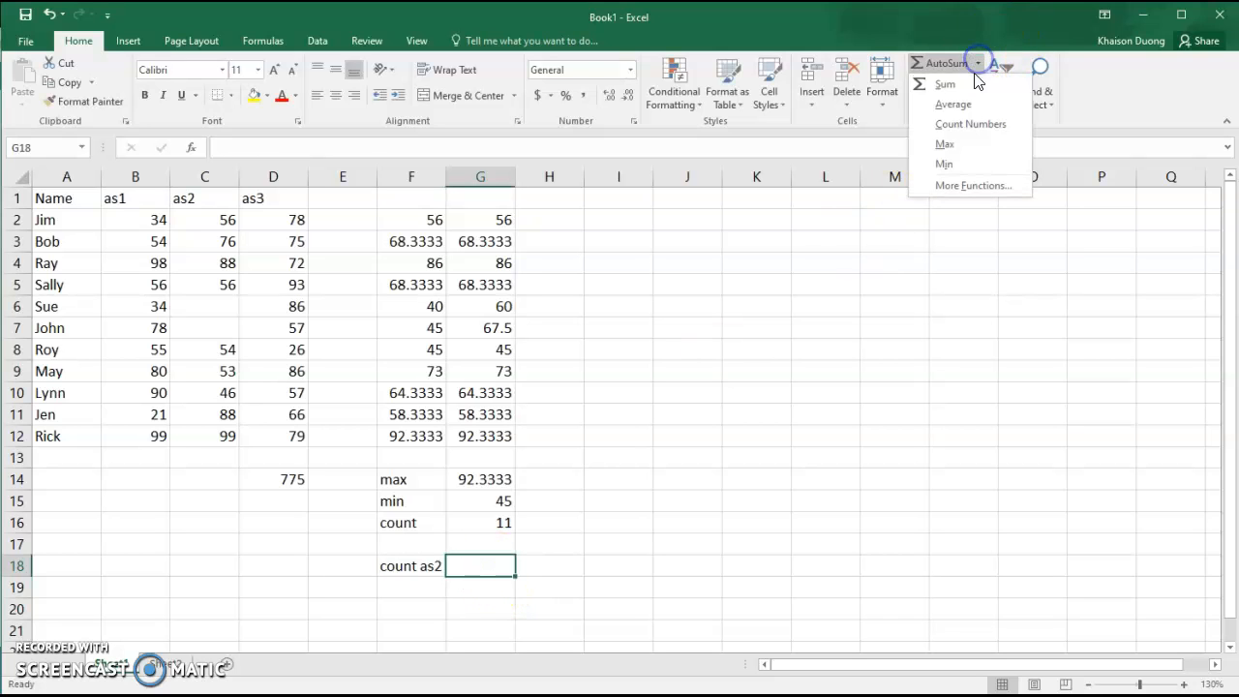
{"action": "left_click", "coordinate": [958, 125]}
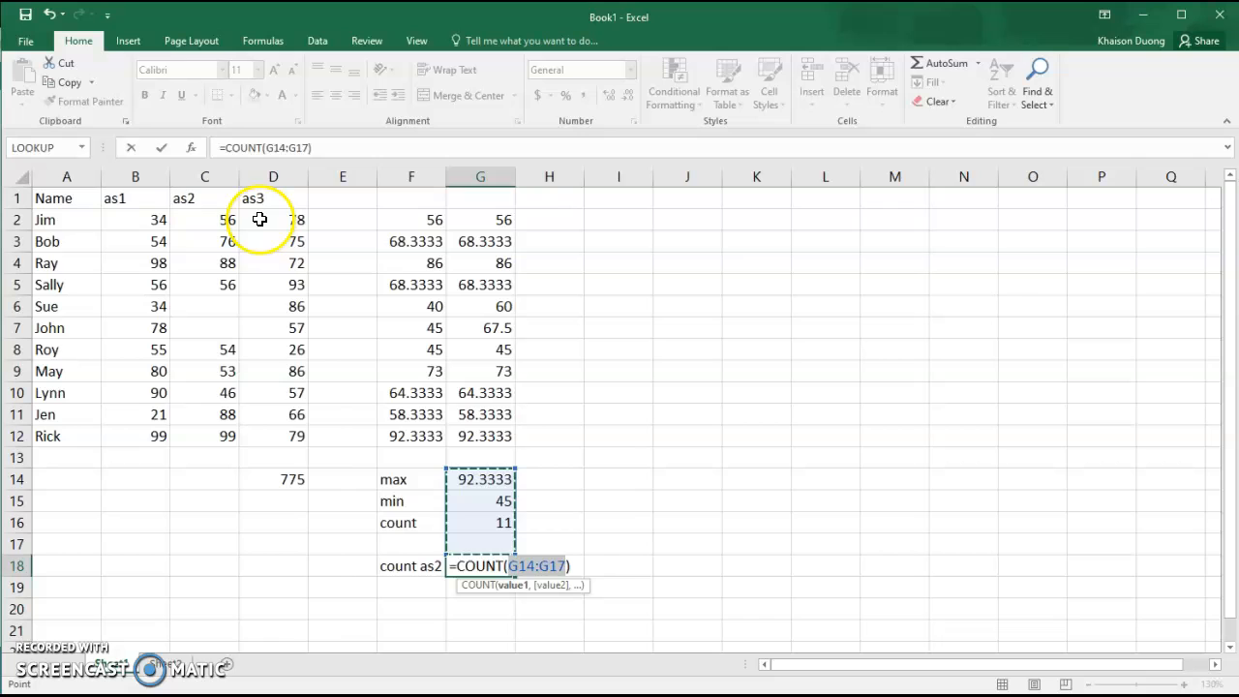
{"action": "left_click", "coordinate": [211, 175]}
{"action": "key", "text": "Return"}
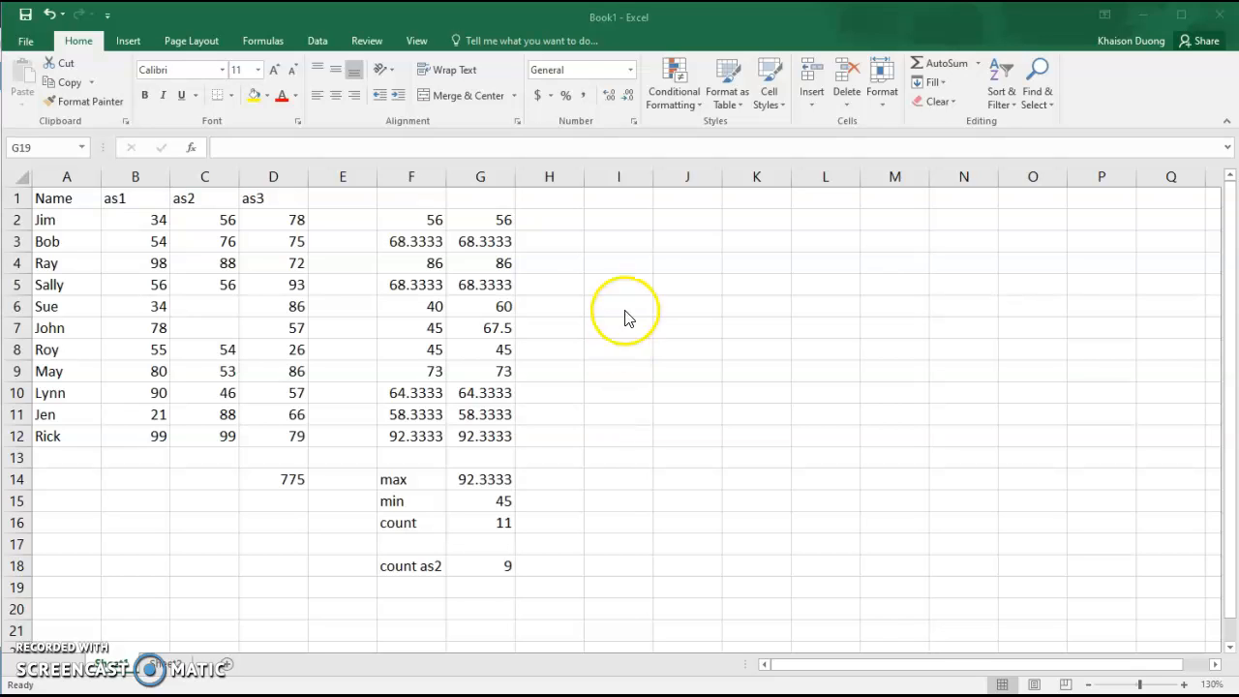
In cell I2, search for the IF function through Insert Function and open its arguments.
{"action": "left_click", "coordinate": [610, 220]}
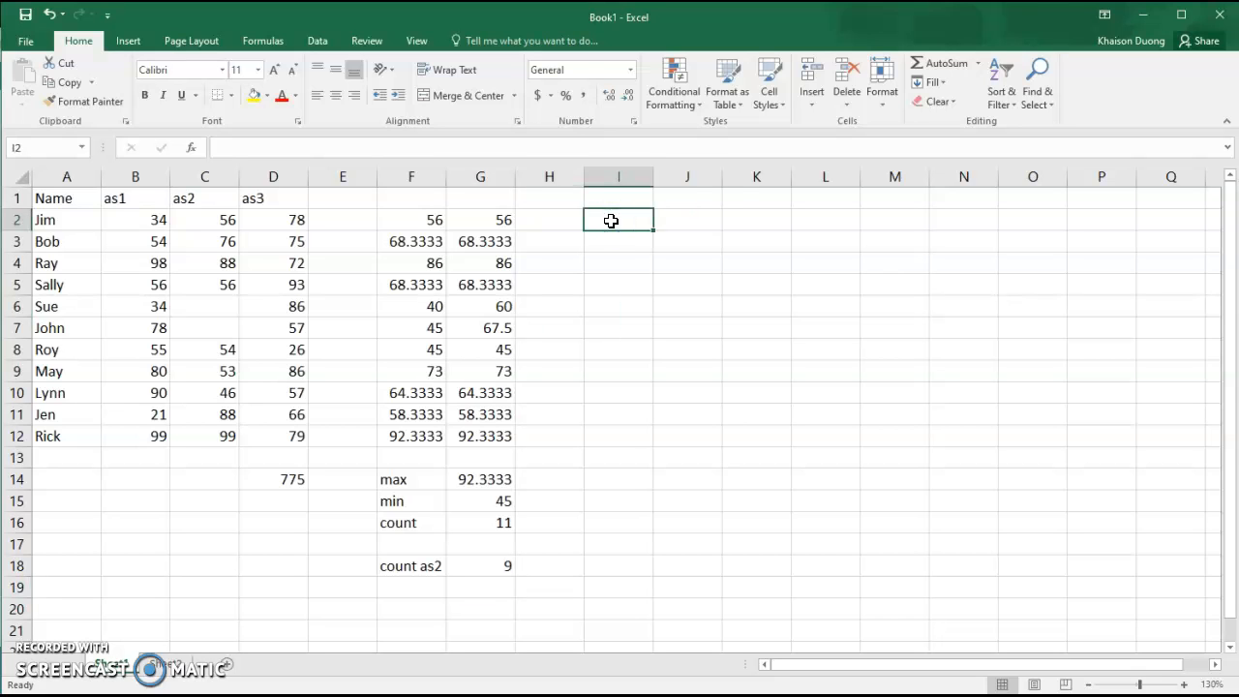
{"action": "left_click", "coordinate": [259, 41]}
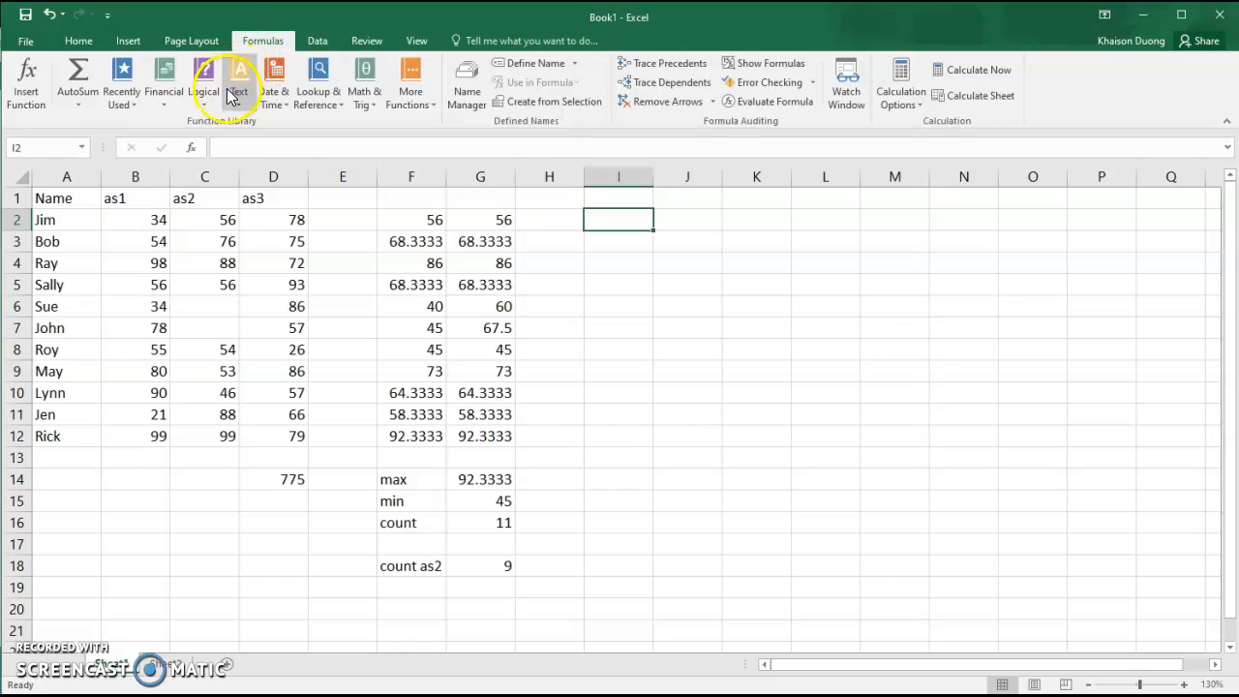
{"action": "left_click", "coordinate": [26, 83]}
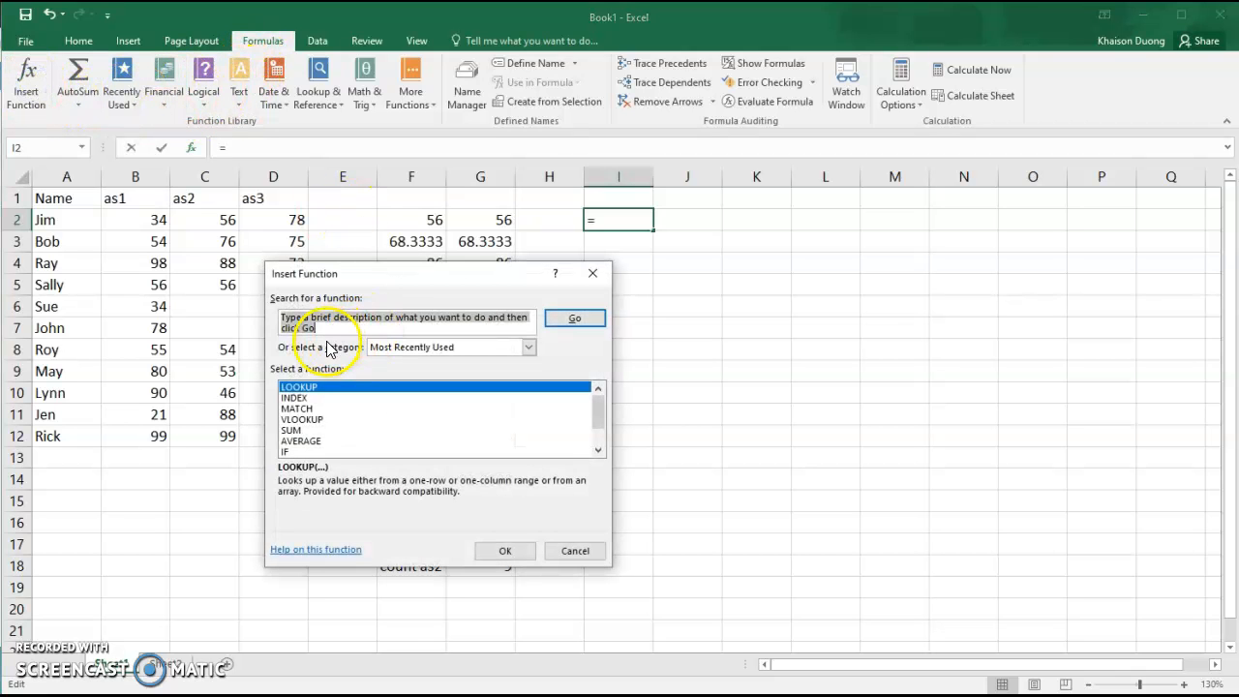
{"action": "type", "text": "if"}
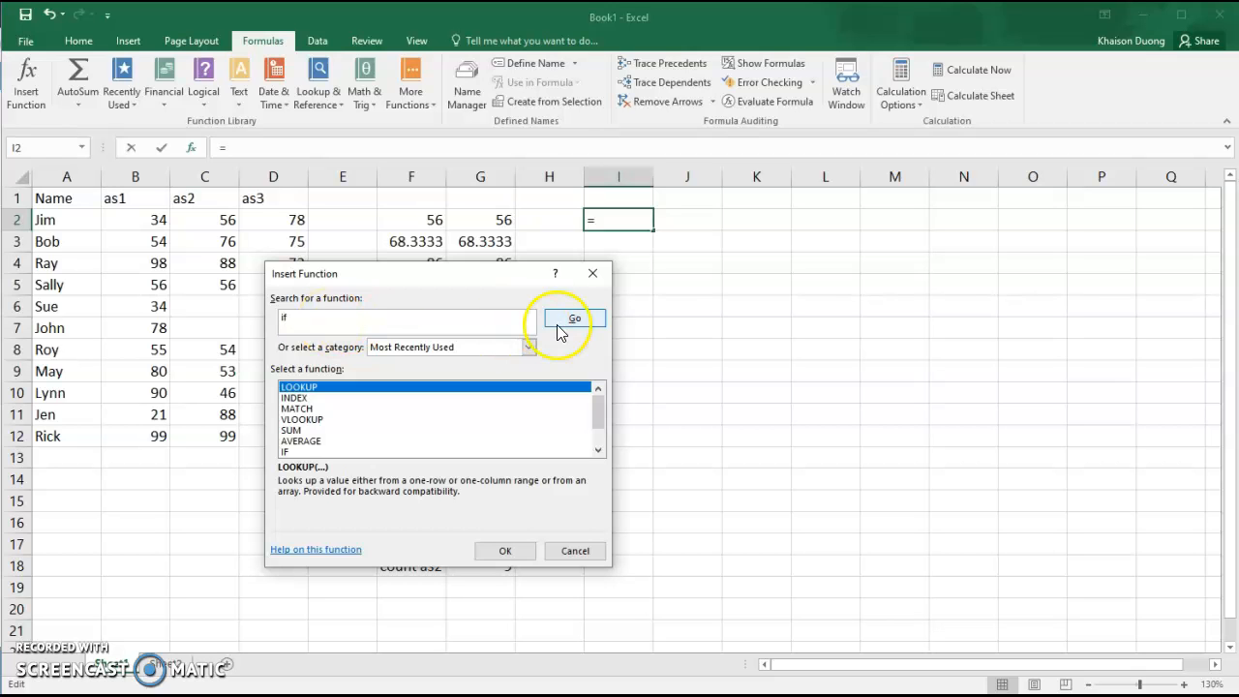
{"action": "left_click", "coordinate": [558, 322]}
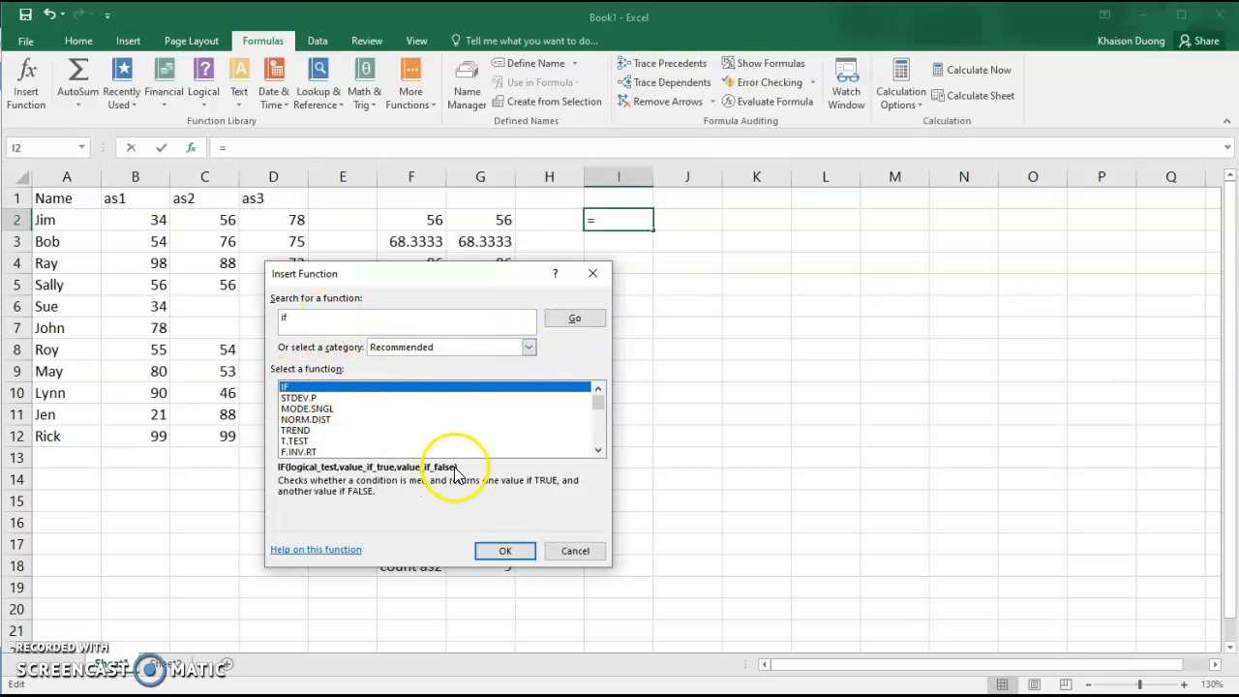
{"action": "left_click", "coordinate": [513, 551]}
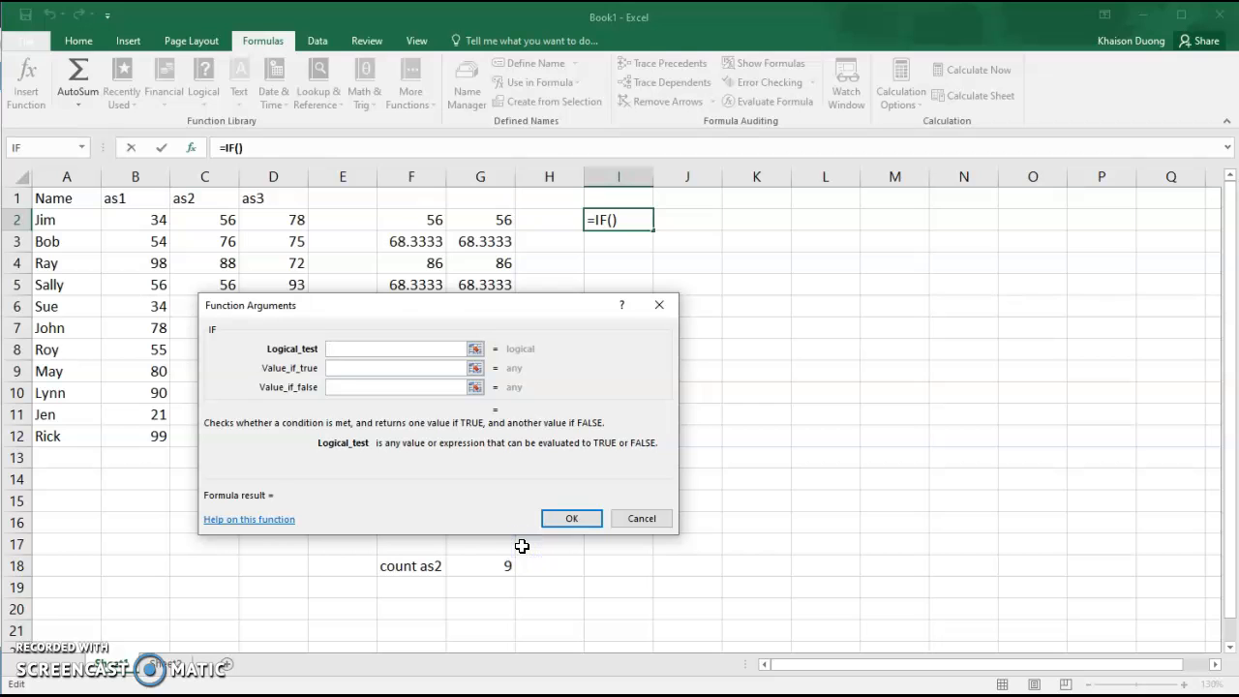
Set the IF condition to G2<65 with "warning" as the value if true.
{"action": "left_click_drag", "start_coordinate": [555, 305], "coordinate": [893, 215]}
{"action": "left_click", "coordinate": [842, 267]}
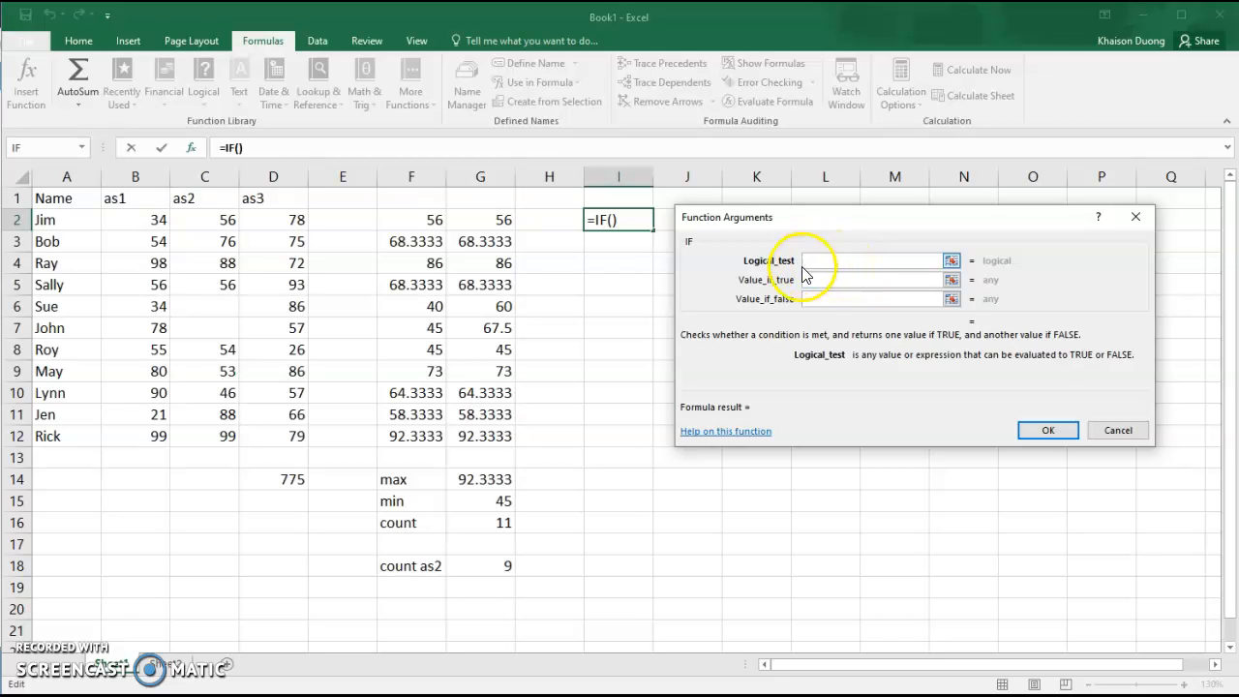
{"action": "left_click", "coordinate": [838, 279]}
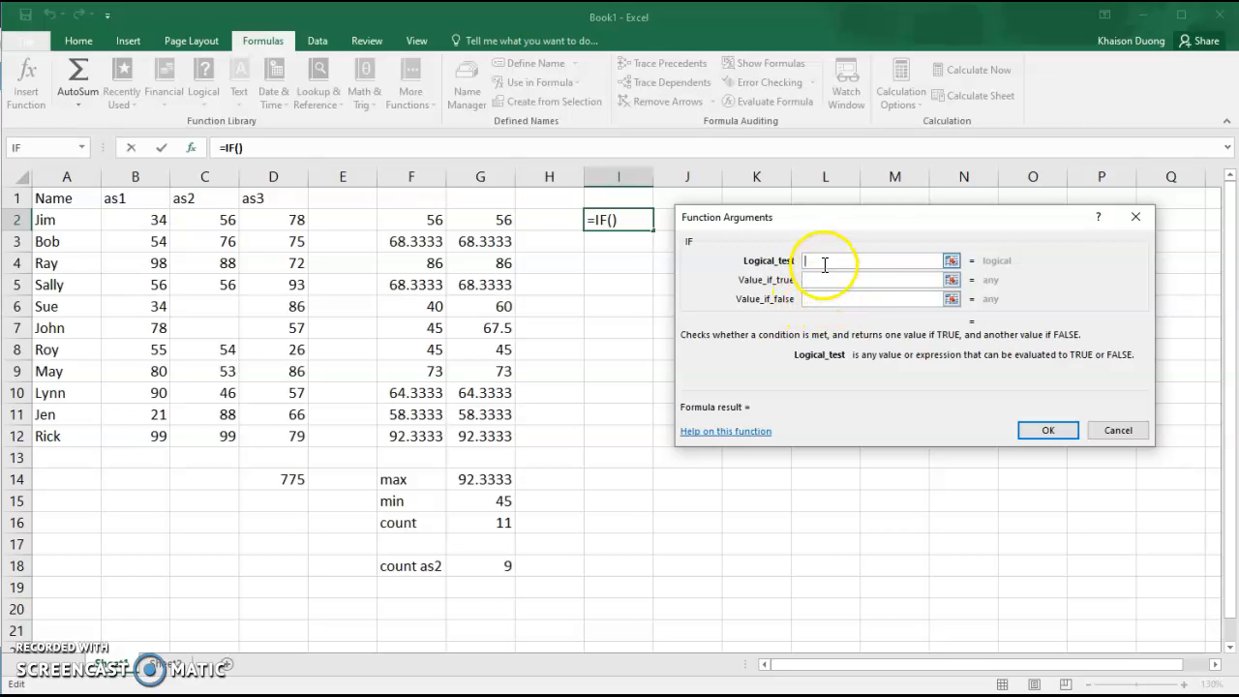
{"action": "left_click", "coordinate": [501, 223]}
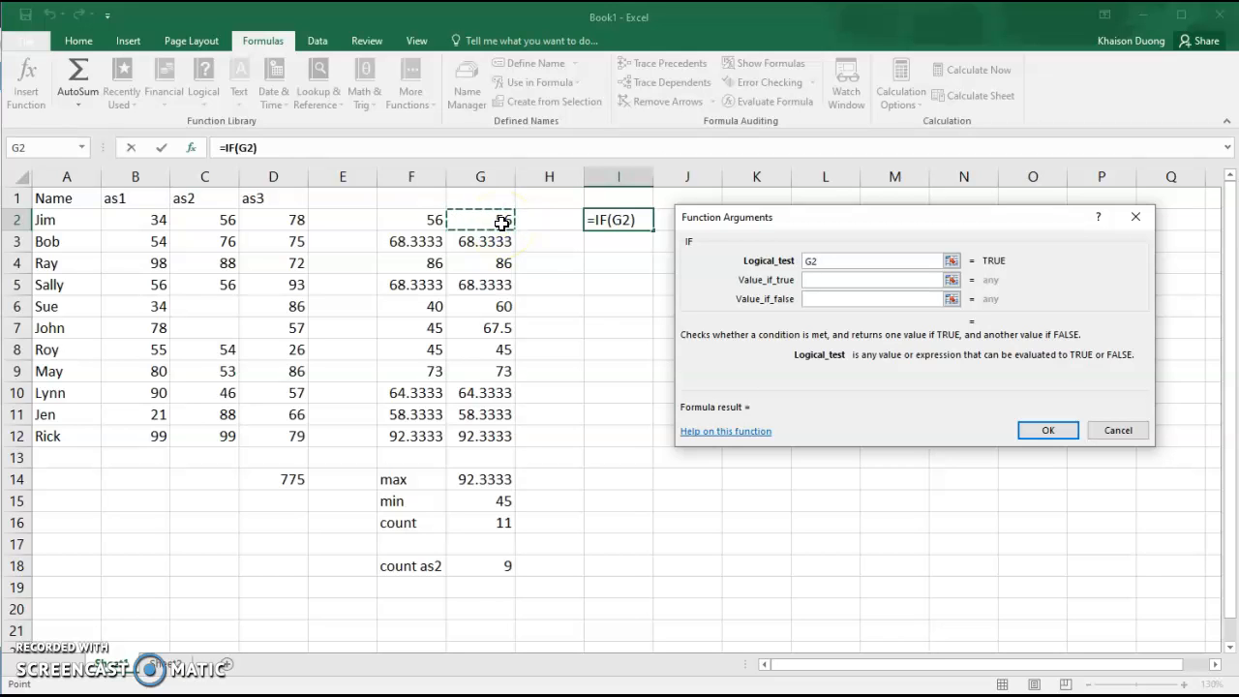
{"action": "type", "text": "<"}
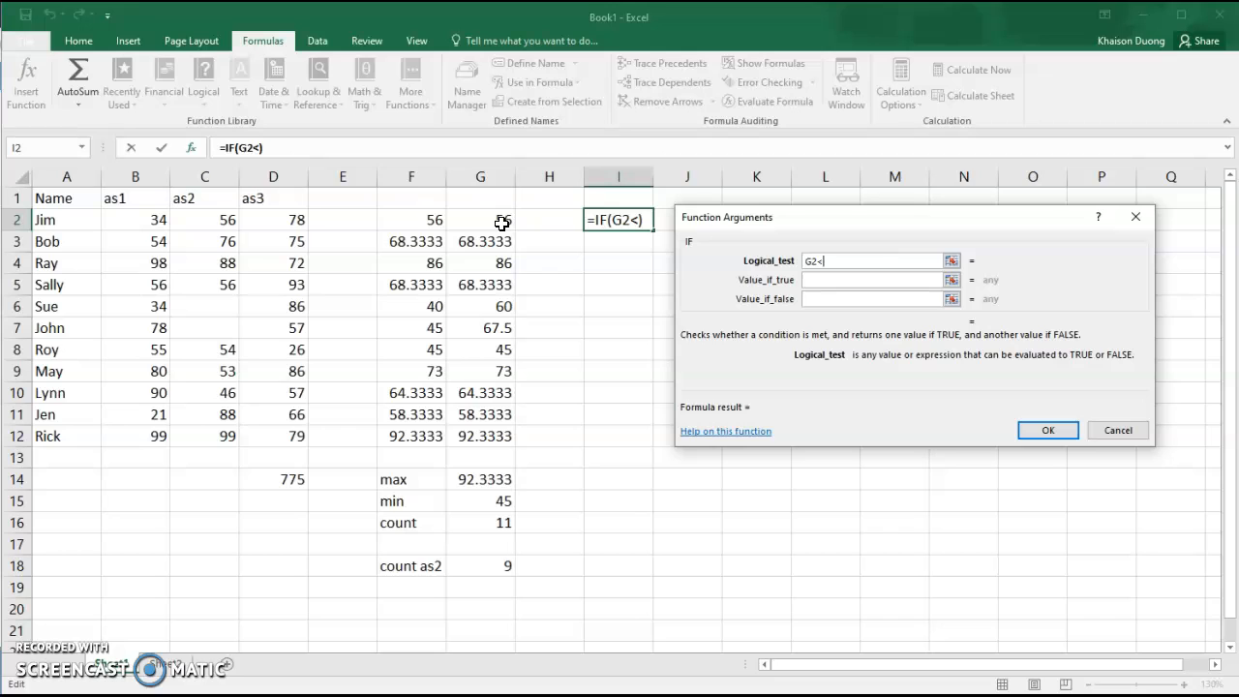
{"action": "type", "text": "65"}
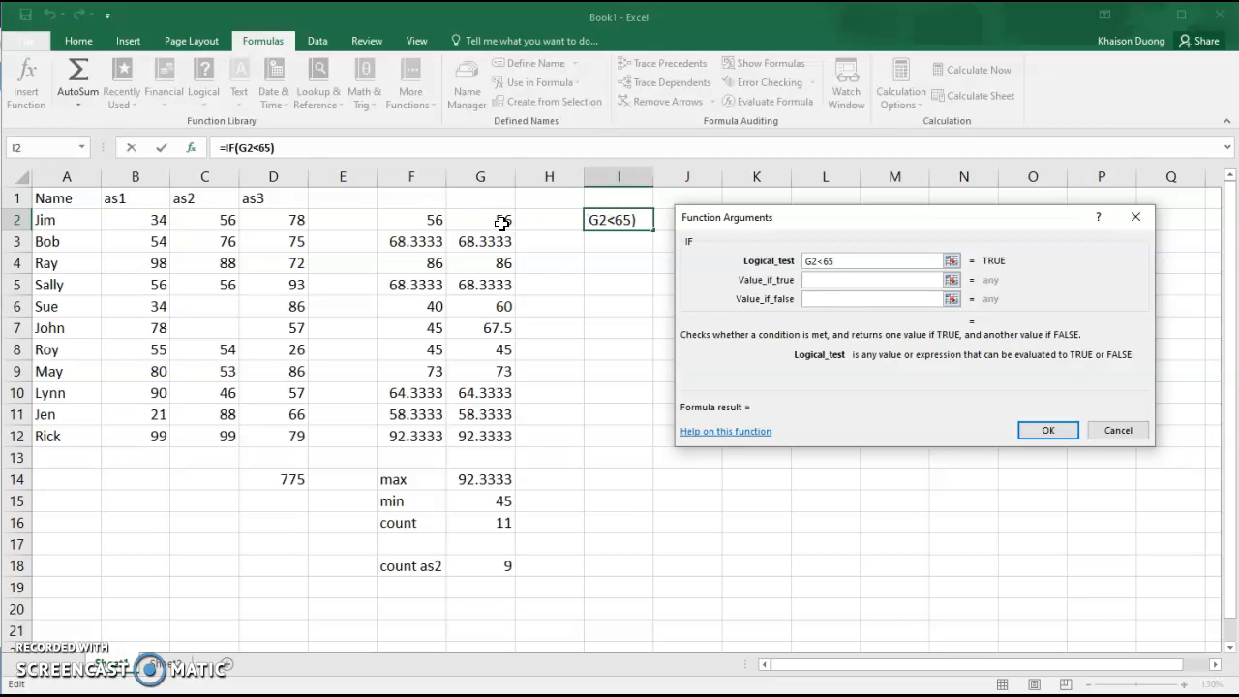
{"action": "left_click", "coordinate": [823, 281]}
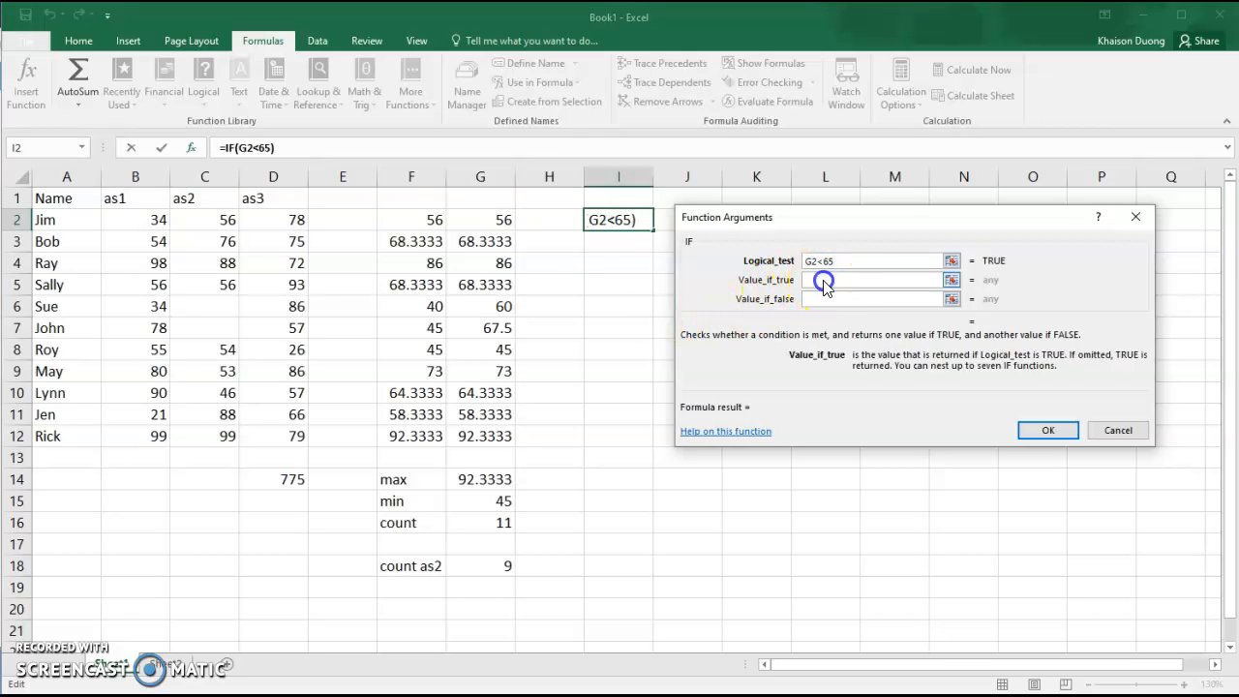
{"action": "type", "text": "\"warning\""}
Make the false value an empty string, confirm, and fill the formula from I2 down to I12.
{"action": "left_click", "coordinate": [847, 280]}
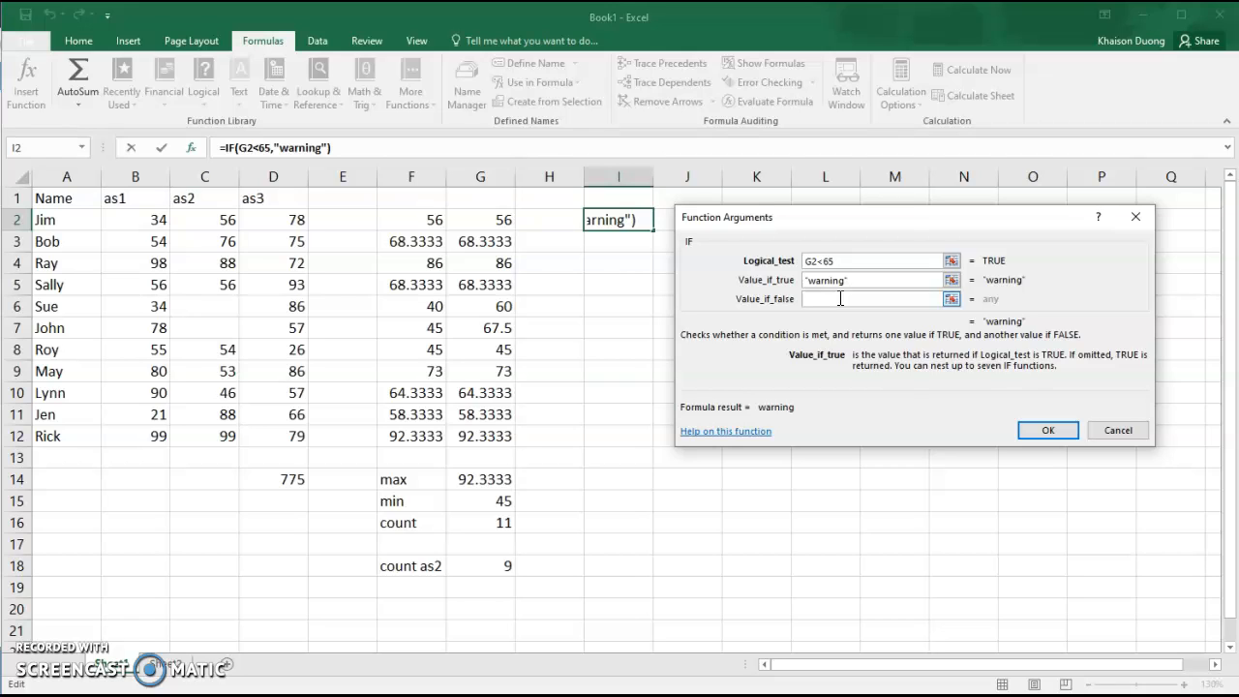
{"action": "left_click", "coordinate": [840, 298]}
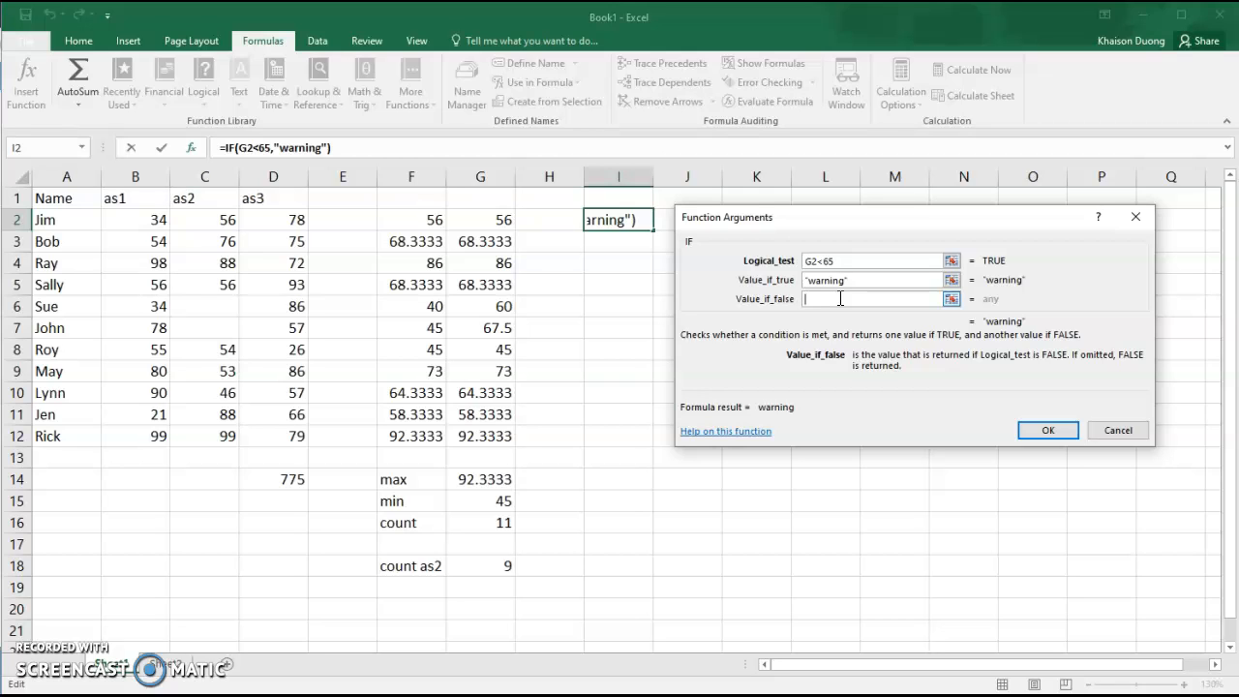
{"action": "type", "text": "\"\""}
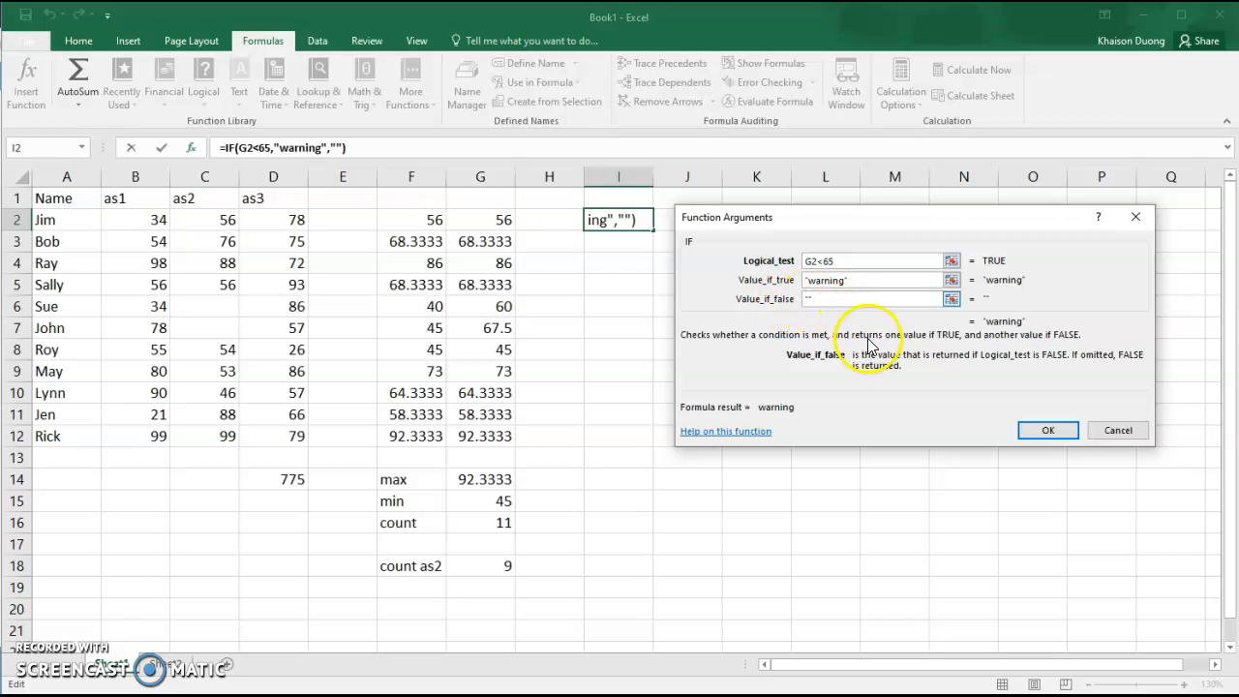
{"action": "left_click", "coordinate": [1048, 430]}
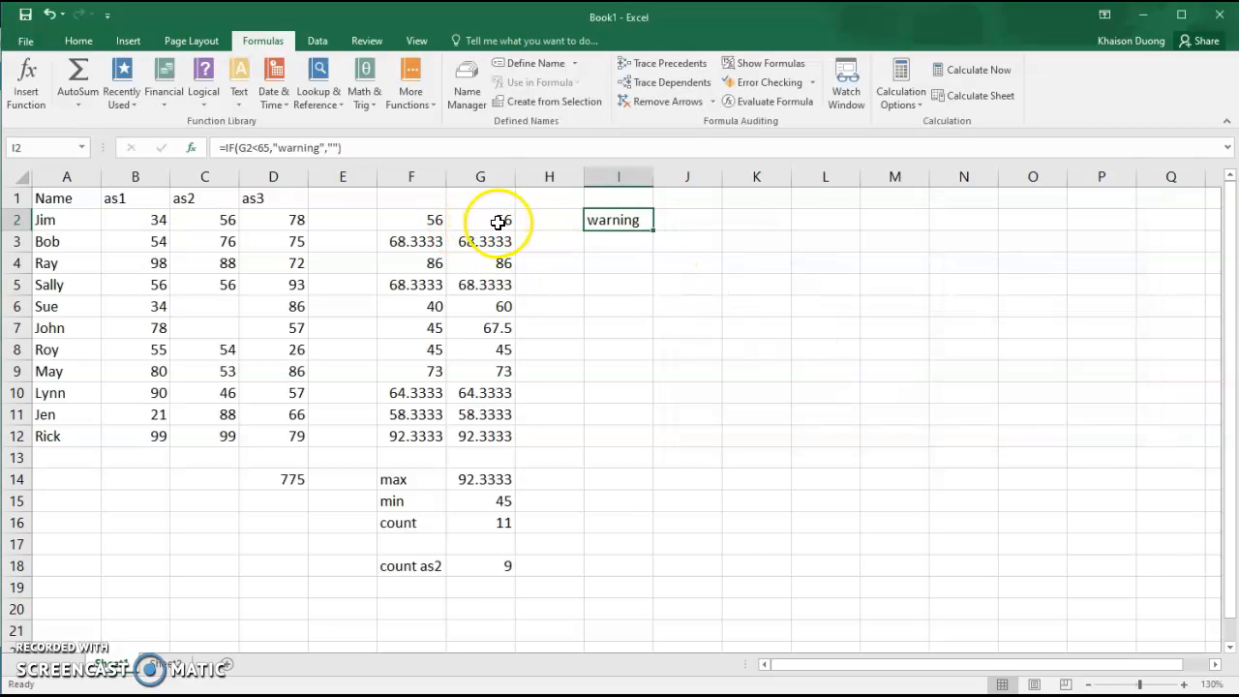
{"action": "left_click", "coordinate": [620, 234]}
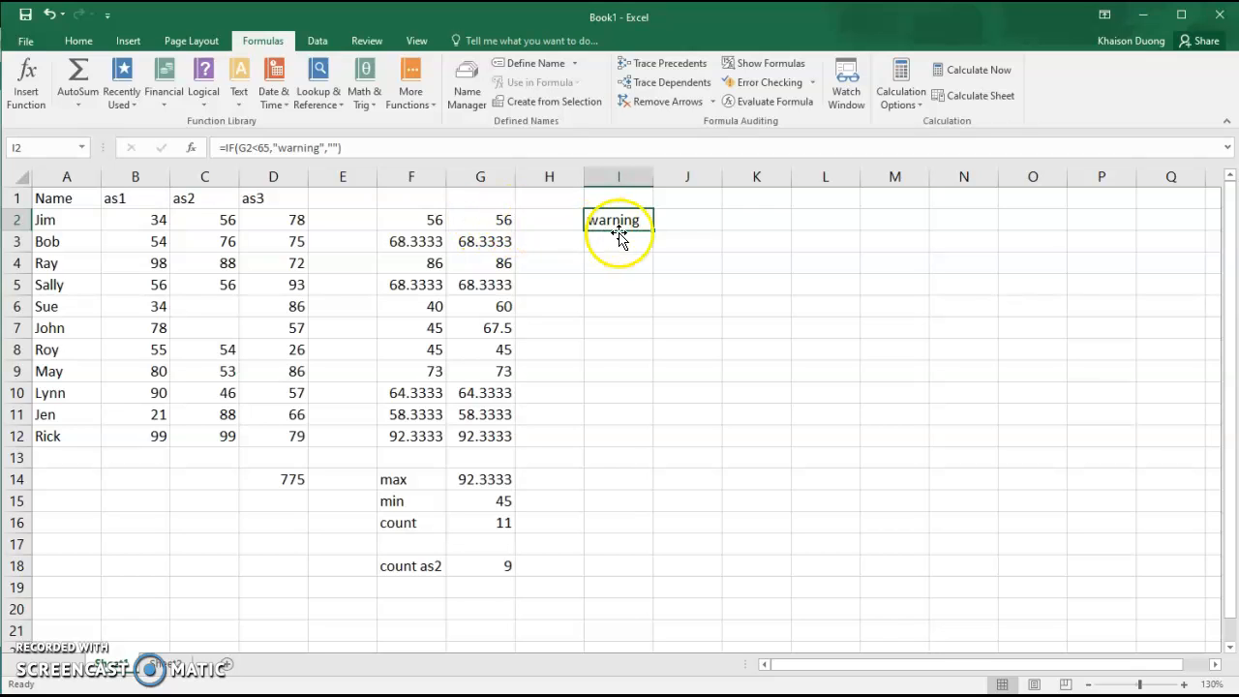
{"action": "left_click_drag", "start_coordinate": [655, 231], "coordinate": [653, 440]}
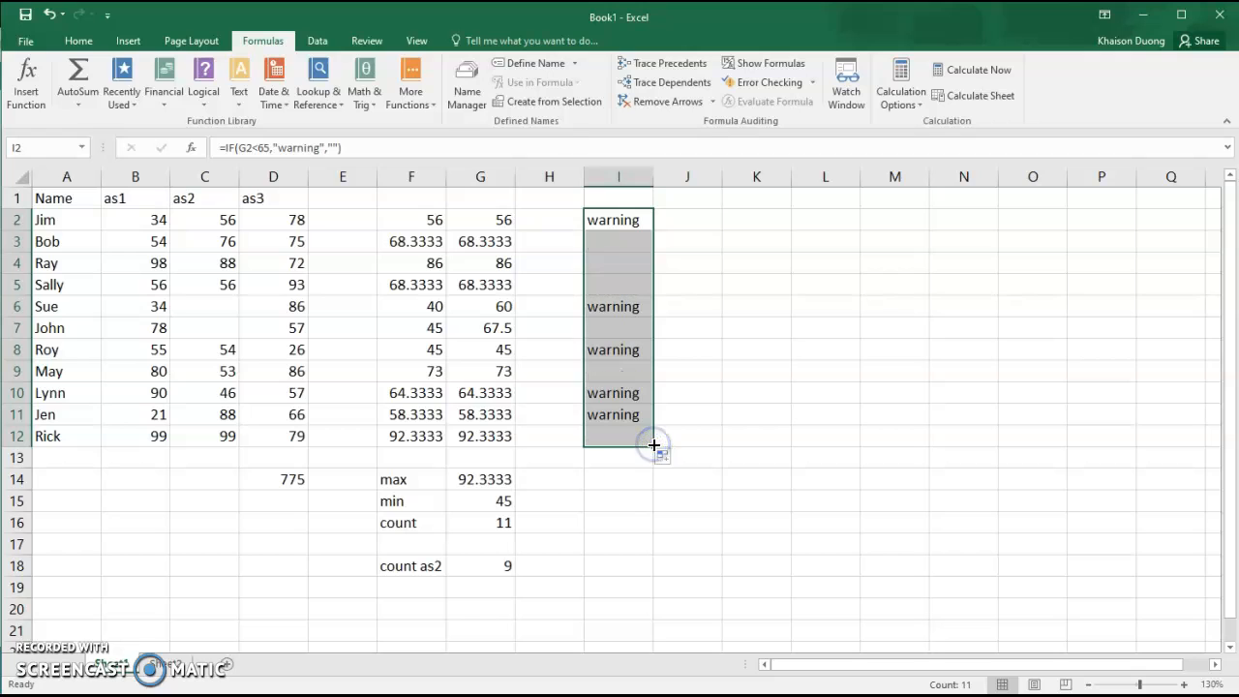